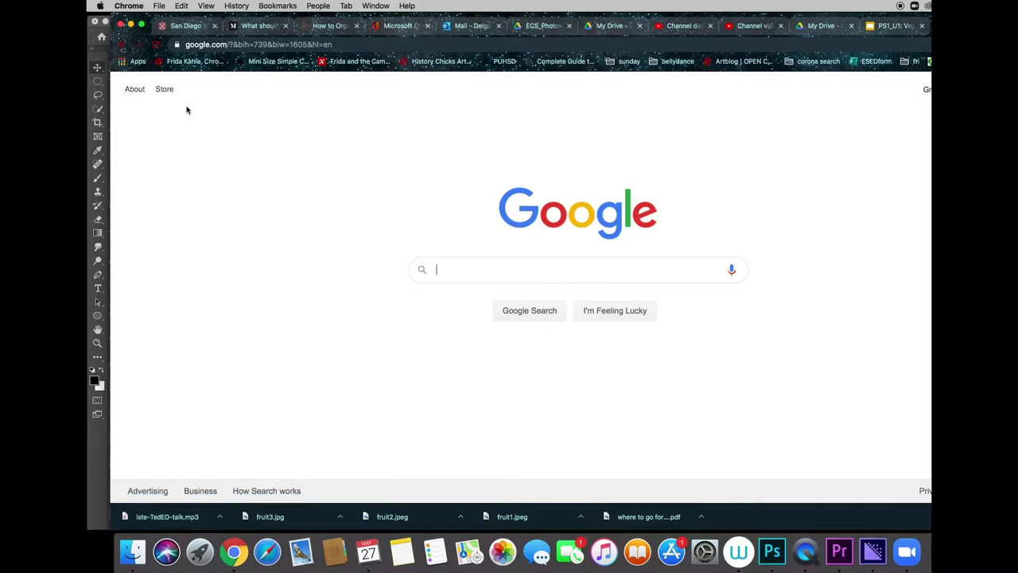
Step: Search Google Images for 'pineapple', filter to Large size, and preview the Fresh Golden Pineapple image
{"action": "type", "text": "pineapple"}
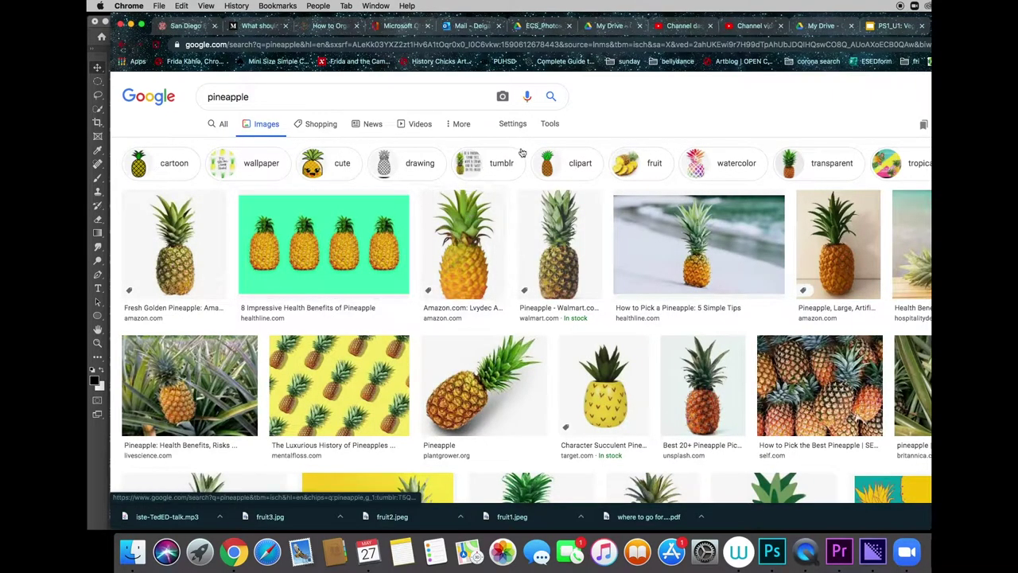
{"action": "left_click", "coordinate": [562, 124]}
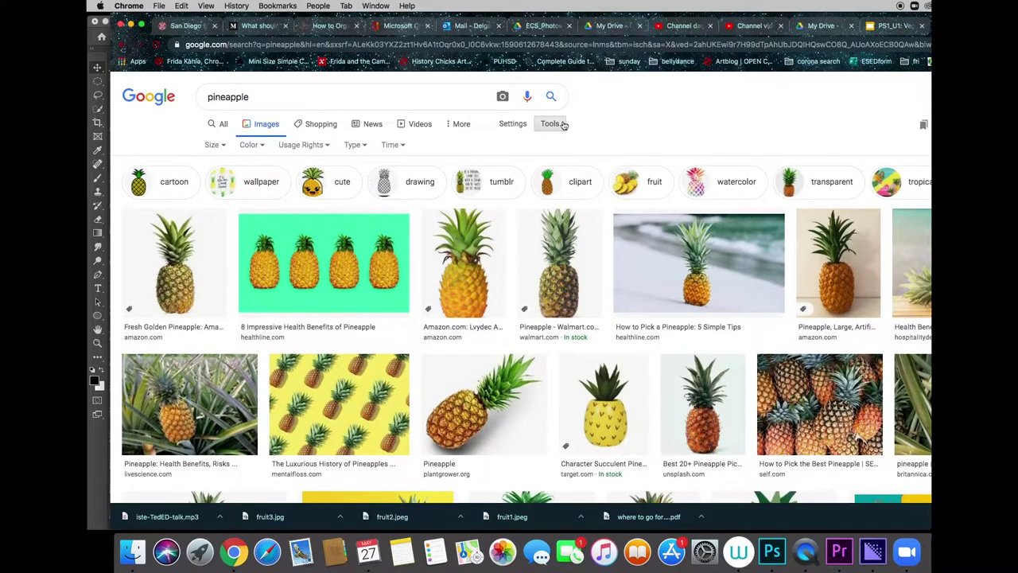
{"action": "left_click", "coordinate": [221, 146]}
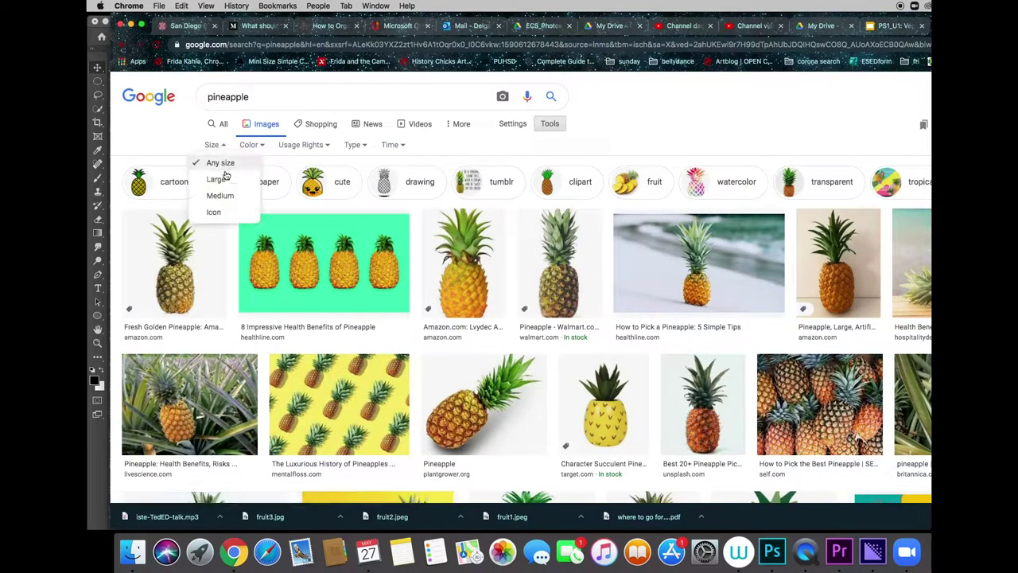
{"action": "left_click", "coordinate": [219, 178]}
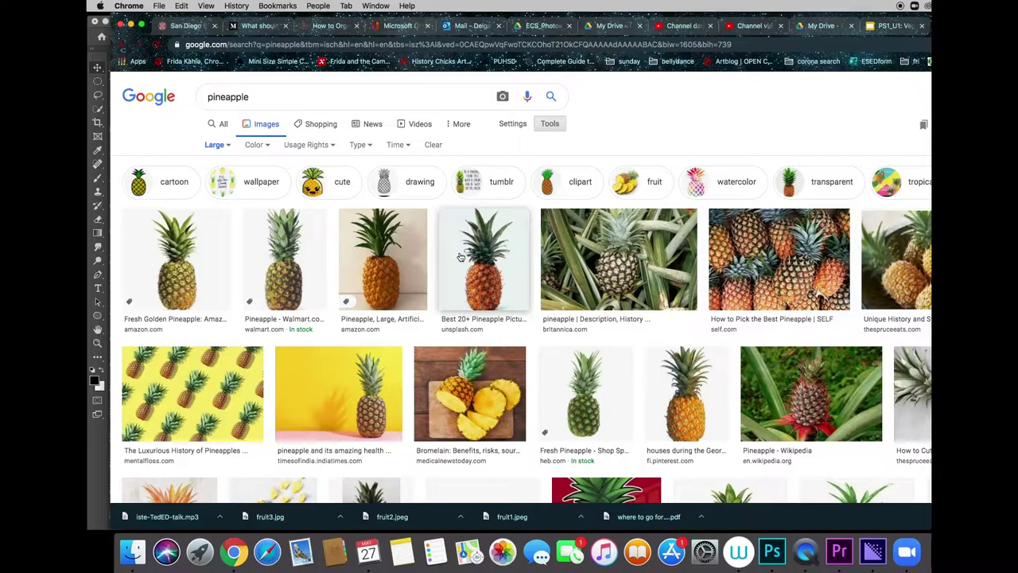
{"action": "left_click", "coordinate": [198, 271]}
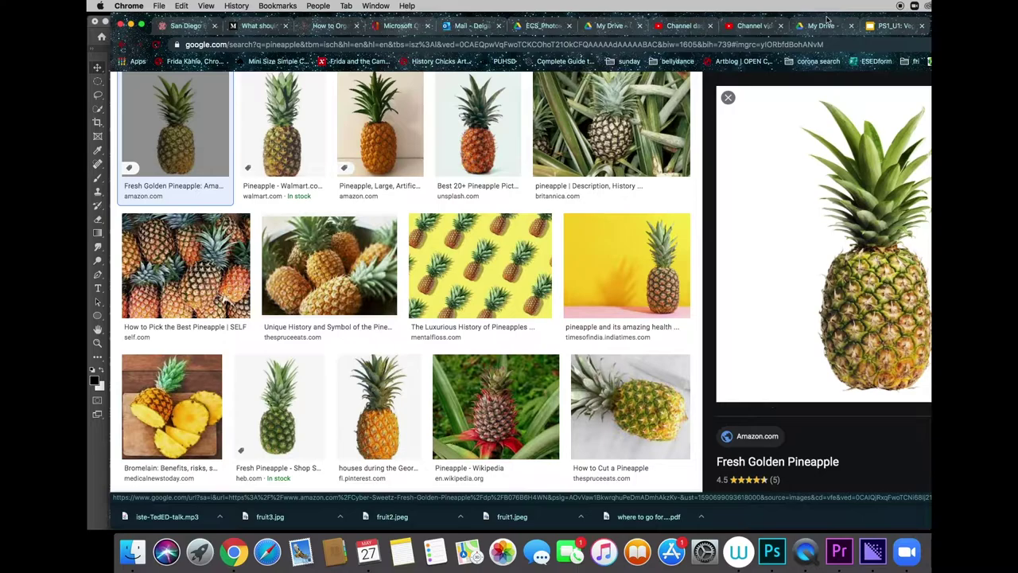
Step: Preview Amazon's 'Pineapple, Large, Artificial Fake Food' image at 1125 × 1500
{"action": "left_click_drag", "start_coordinate": [848, 14], "coordinate": [733, 13]}
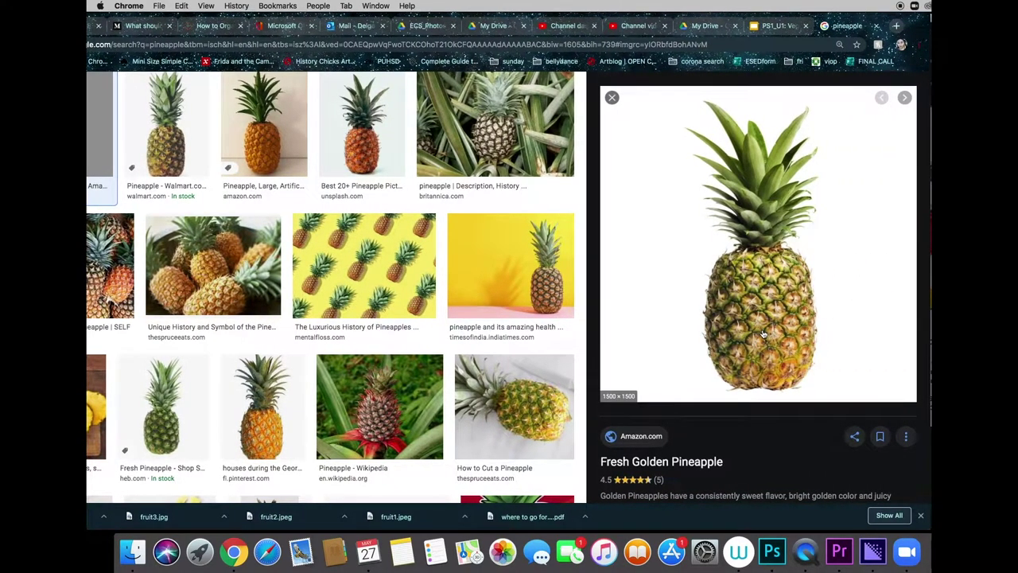
{"action": "left_click", "coordinate": [176, 169]}
{"action": "left_click", "coordinate": [255, 151]}
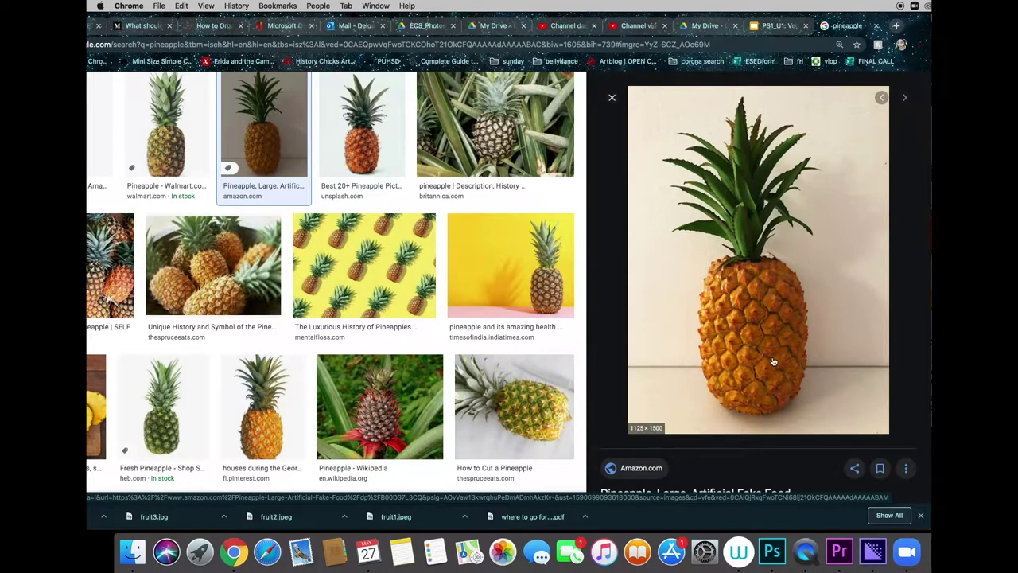
Step: Save the Amazon artificial pineapple image to the Desktop as pineapple1.jpg with Save Image As
{"action": "right_click", "coordinate": [770, 318]}
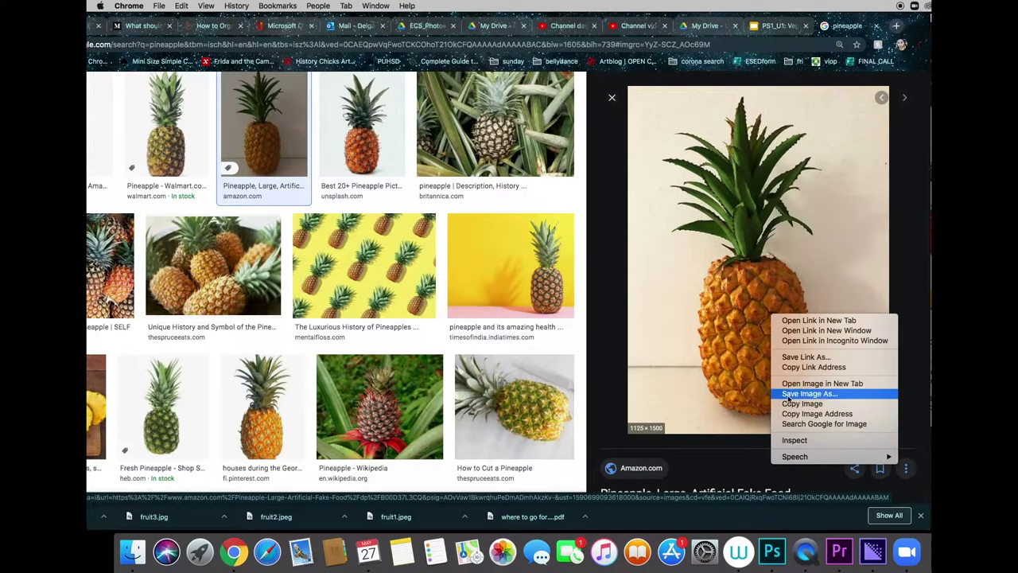
{"action": "left_click", "coordinate": [787, 397]}
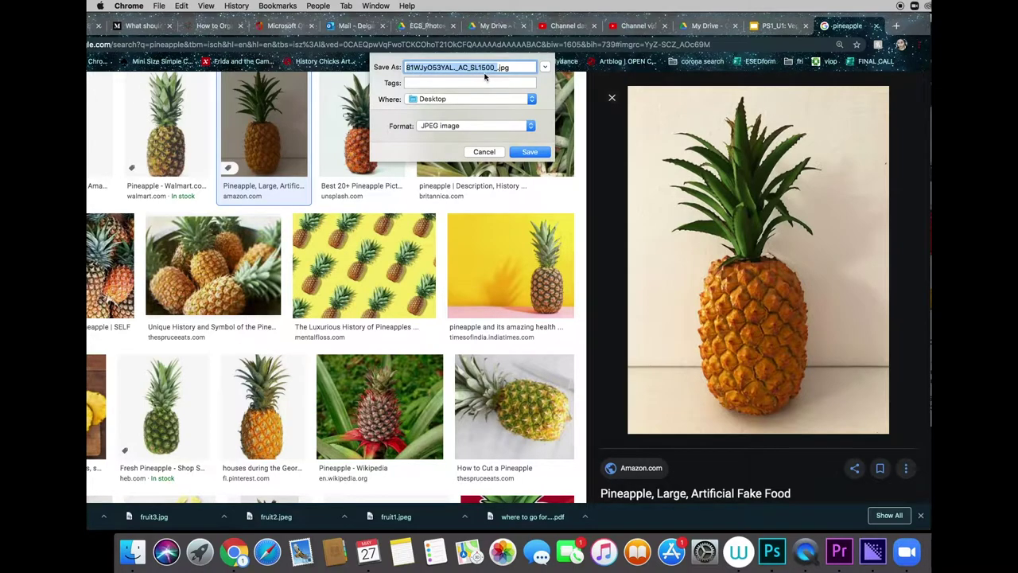
{"action": "type", "text": "pineapple"}
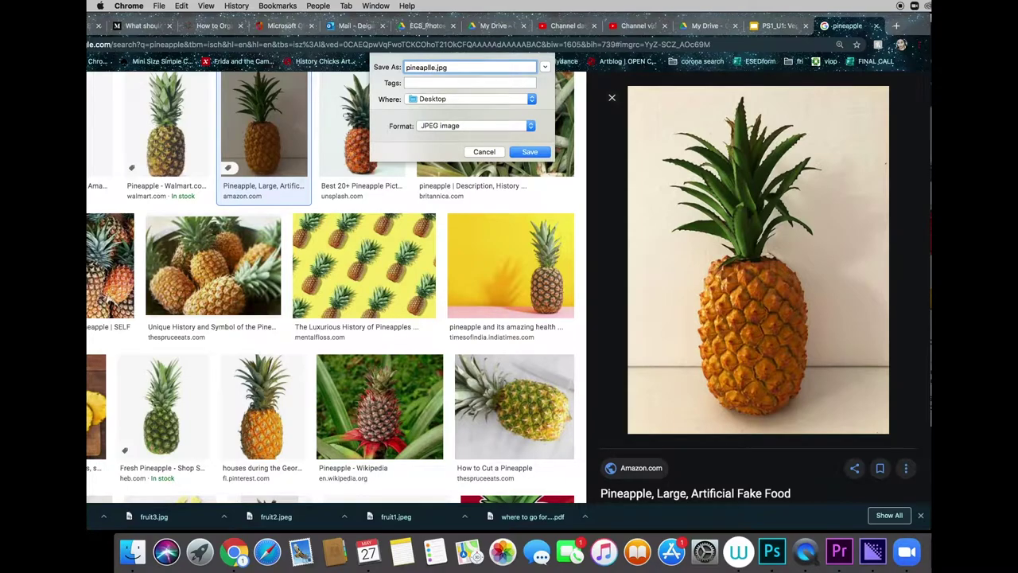
{"action": "key", "text": "BackSpace"}
{"action": "key", "text": "BackSpace"}
{"action": "key", "text": "BackSpace"}
{"action": "key", "text": "BackSpace"}
{"action": "key", "text": "BackSpace"}
{"action": "type", "text": "ple1"}
{"action": "left_click", "coordinate": [543, 155]}
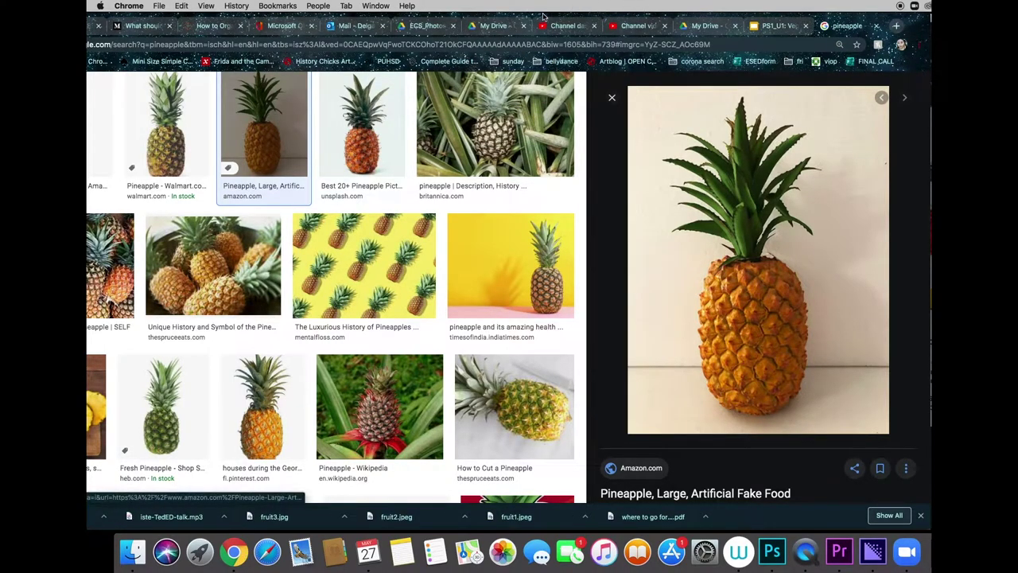
{"action": "left_click_drag", "start_coordinate": [544, 14], "coordinate": [634, 31]}
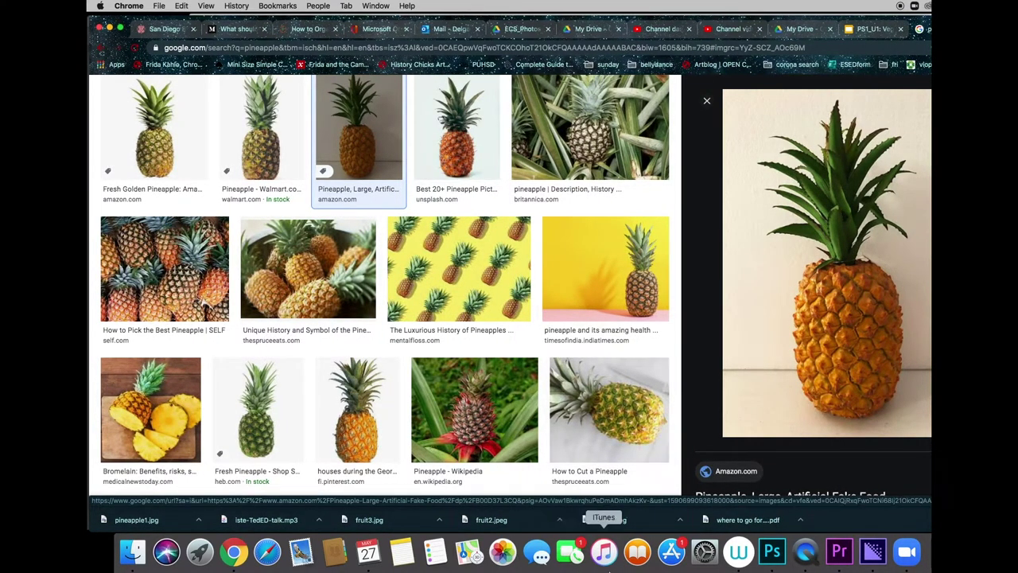
Step: Bring Photoshop forward on the Untitled-2 artboard and show its Layers panel
{"action": "left_click", "coordinate": [770, 551]}
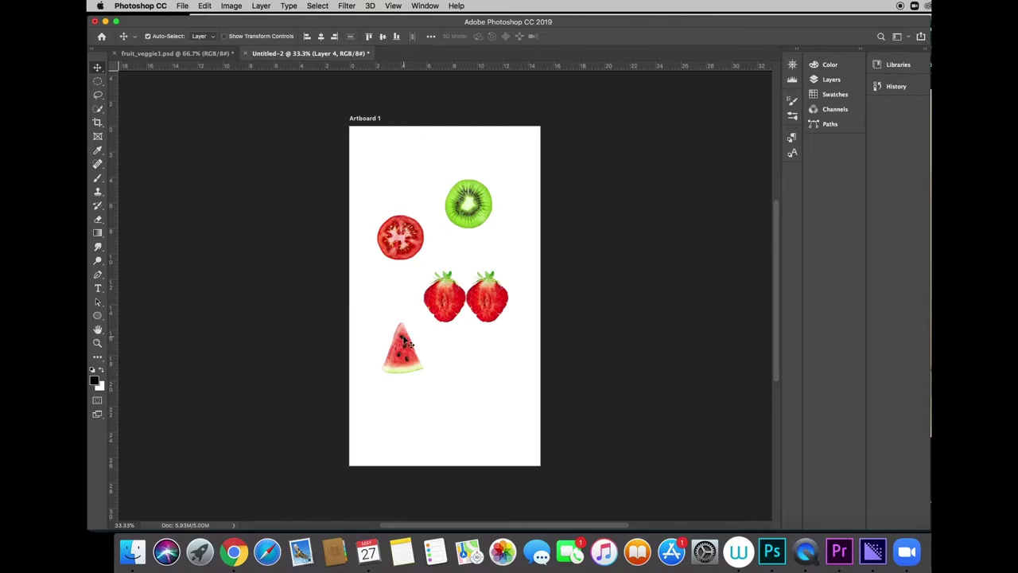
{"action": "left_click", "coordinate": [203, 53]}
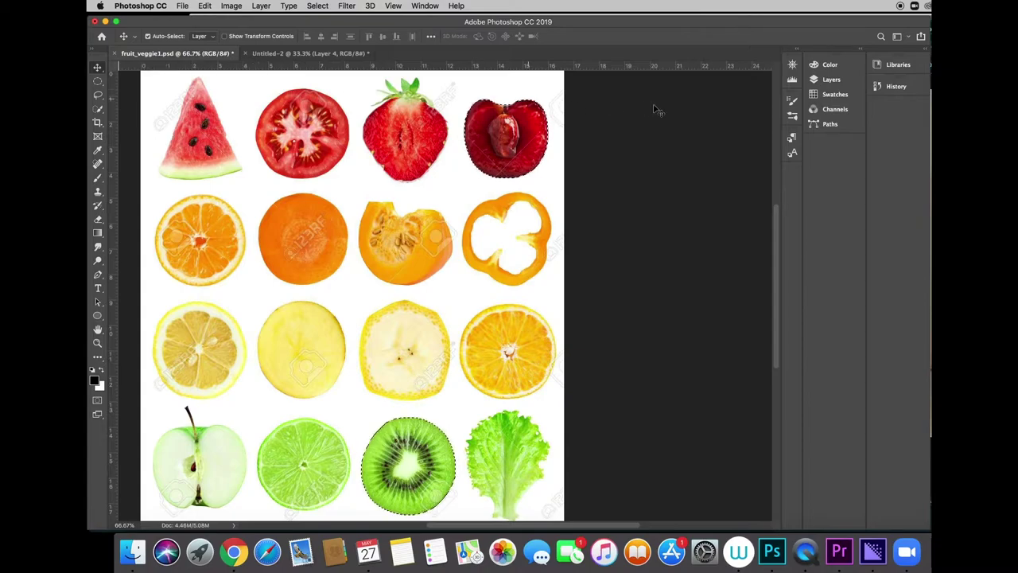
{"action": "left_click", "coordinate": [293, 53]}
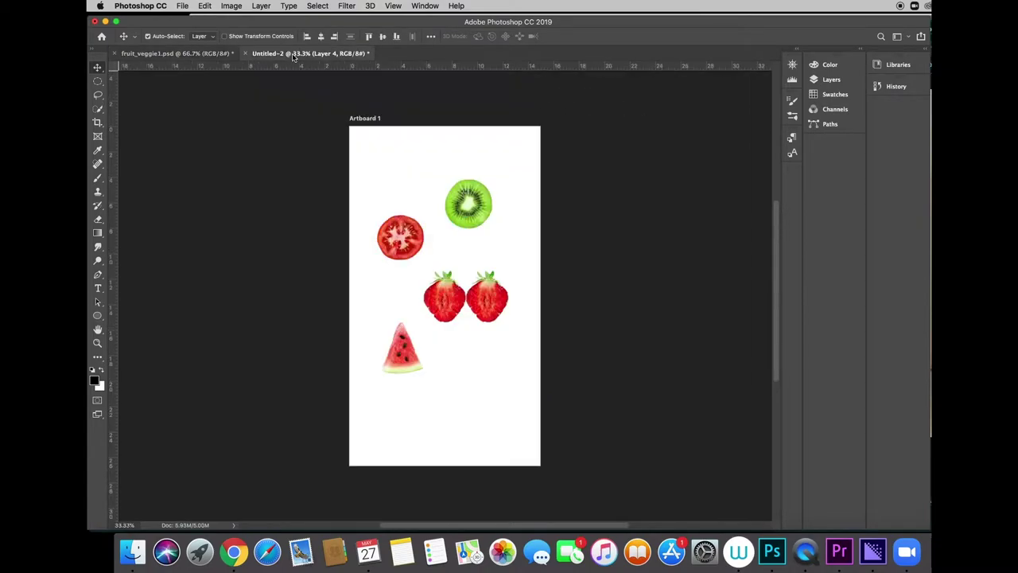
{"action": "left_click", "coordinate": [831, 79]}
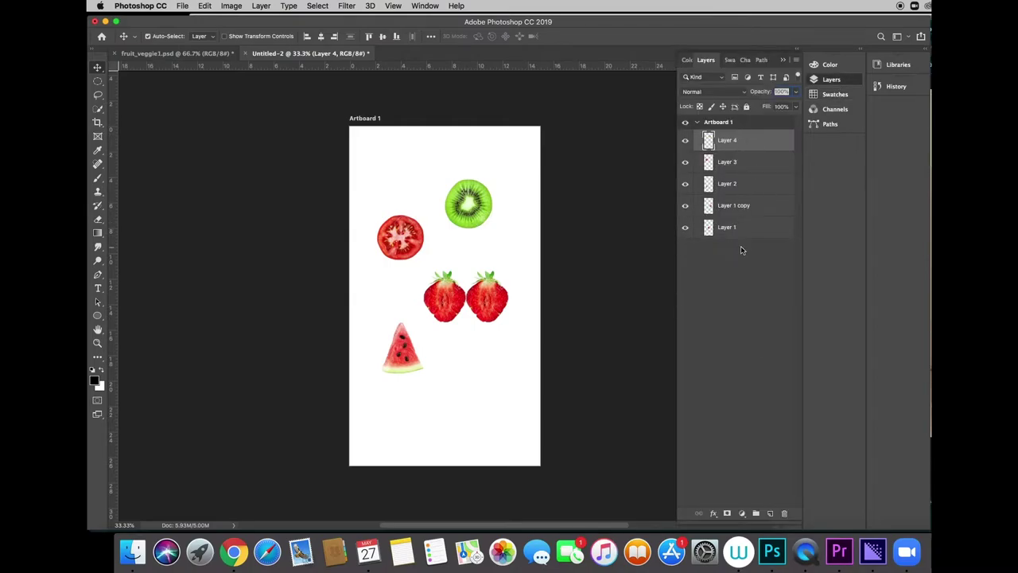
Step: Toggle the kiwi, tomato, watermelon and both strawberry layers off and on, leaving all visible
{"action": "left_click", "coordinate": [685, 143]}
{"action": "left_click", "coordinate": [685, 143]}
{"action": "left_click", "coordinate": [685, 162]}
{"action": "left_click", "coordinate": [684, 162]}
{"action": "left_click", "coordinate": [685, 183]}
{"action": "left_click", "coordinate": [685, 184]}
{"action": "left_click", "coordinate": [686, 206]}
{"action": "left_click", "coordinate": [685, 207]}
{"action": "left_click", "coordinate": [684, 228]}
{"action": "left_click", "coordinate": [685, 229]}
{"action": "left_click", "coordinate": [182, 5]}
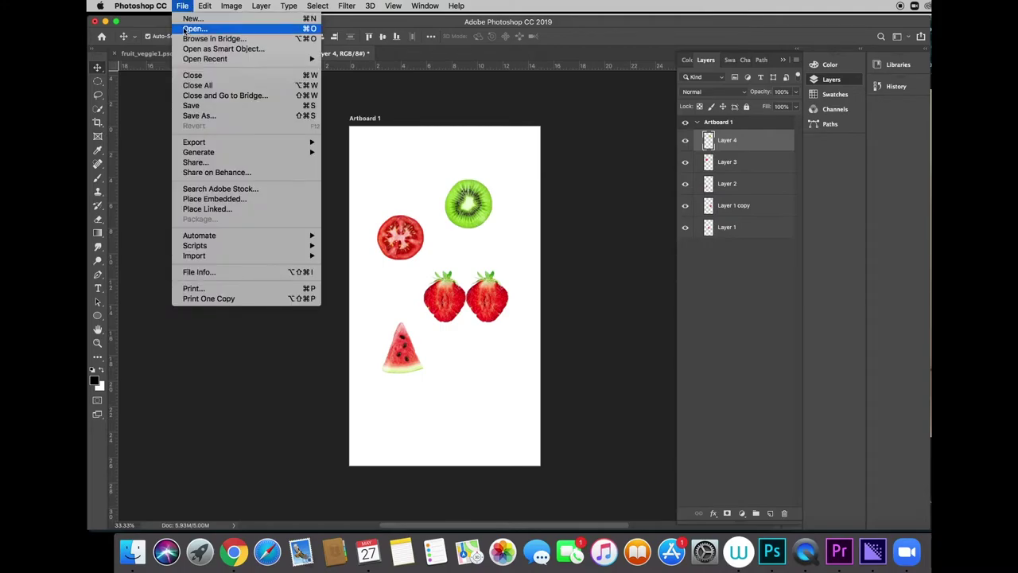
Step: Open pineapple1.jpg from the Desktop in Photoshop
{"action": "left_click", "coordinate": [183, 28]}
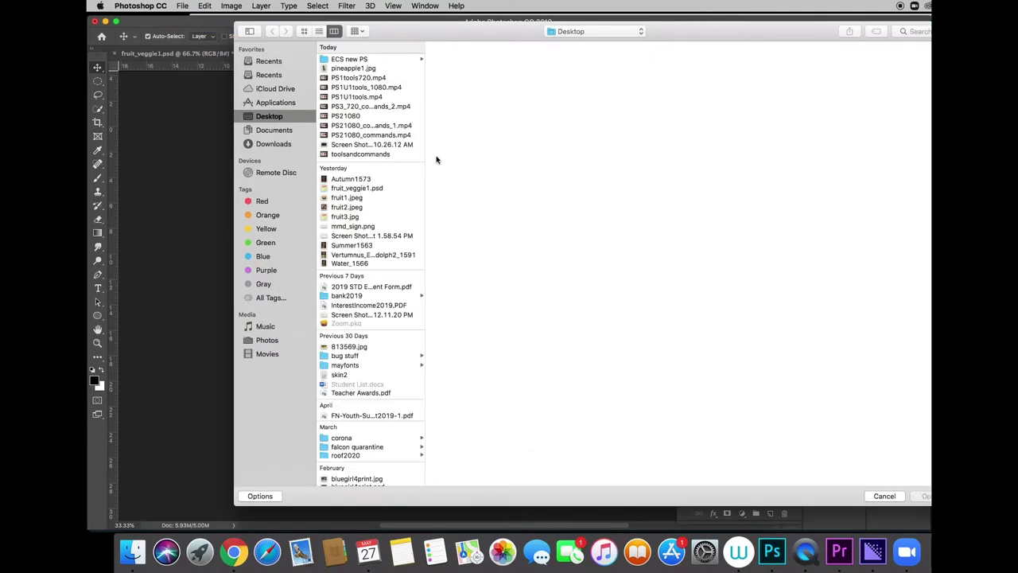
{"action": "left_click", "coordinate": [360, 70]}
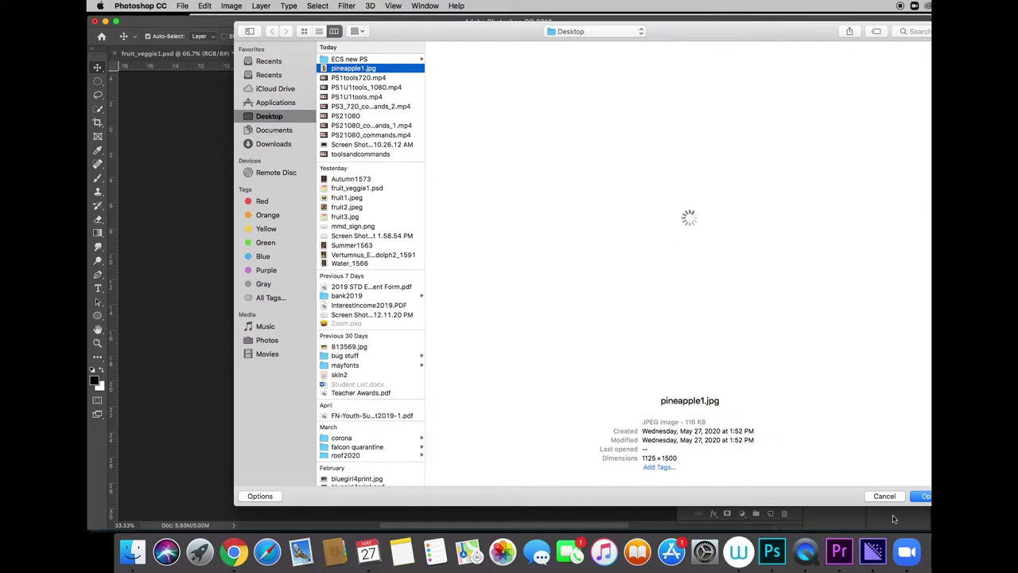
{"action": "left_click", "coordinate": [926, 497]}
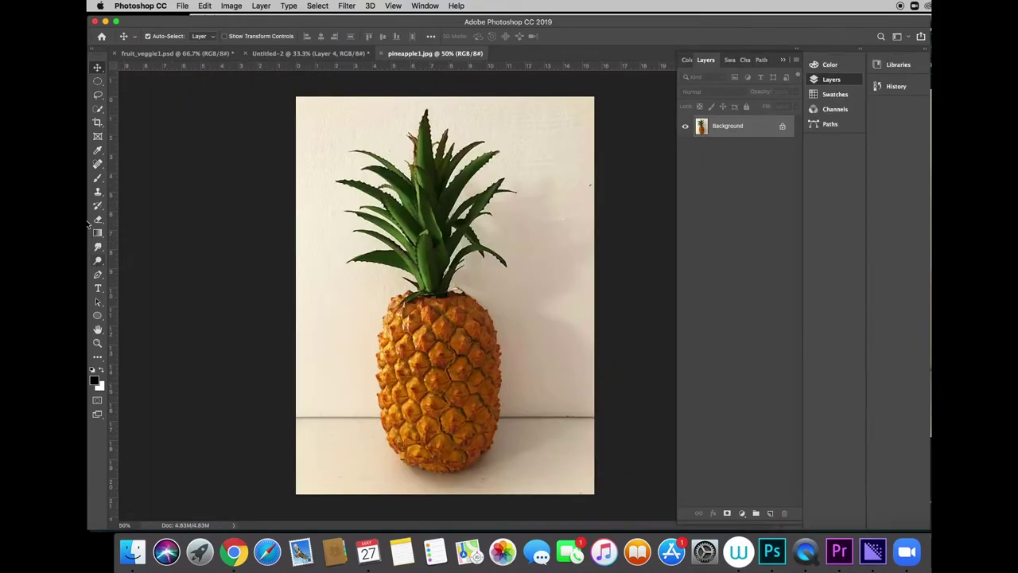
Step: Quick-select the pineapple's body and its crown of leaves
{"action": "left_click", "coordinate": [98, 110]}
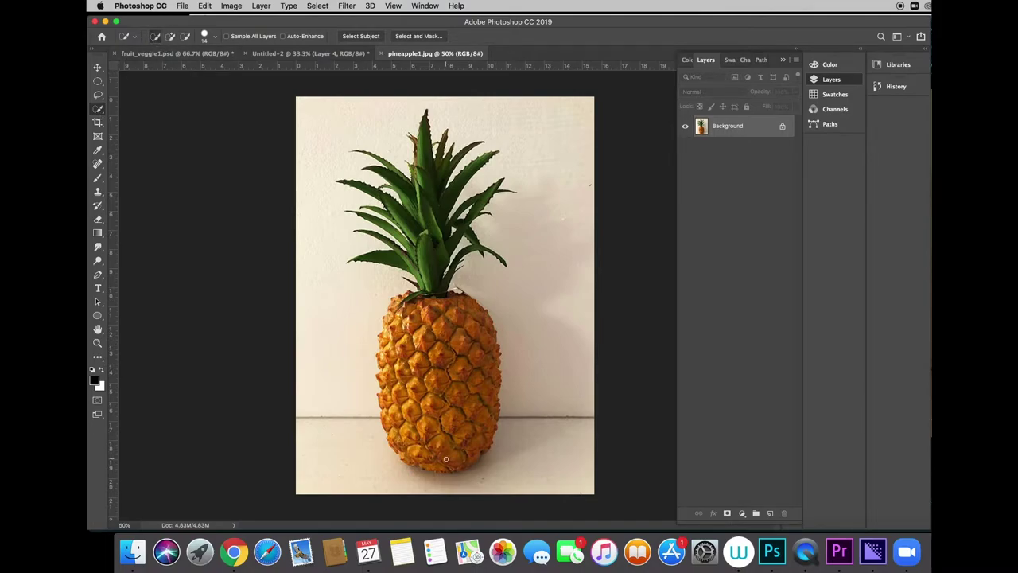
{"action": "mouse_move", "coordinate": [445, 459]}
{"action": "left_mouse_down"}
{"action": "mouse_move", "coordinate": [437, 344]}
{"action": "mouse_move", "coordinate": [427, 333]}
{"action": "mouse_move", "coordinate": [434, 320]}
{"action": "mouse_move", "coordinate": [404, 357]}
{"action": "mouse_move", "coordinate": [392, 410]}
{"action": "mouse_move", "coordinate": [432, 446]}
{"action": "mouse_move", "coordinate": [455, 452]}
{"action": "mouse_move", "coordinate": [479, 430]}
{"action": "mouse_move", "coordinate": [476, 348]}
{"action": "left_mouse_up"}
{"action": "mouse_move", "coordinate": [438, 301]}
{"action": "left_mouse_down"}
{"action": "mouse_move", "coordinate": [425, 254]}
{"action": "mouse_move", "coordinate": [426, 191]}
{"action": "mouse_move", "coordinate": [424, 215]}
{"action": "left_mouse_up"}
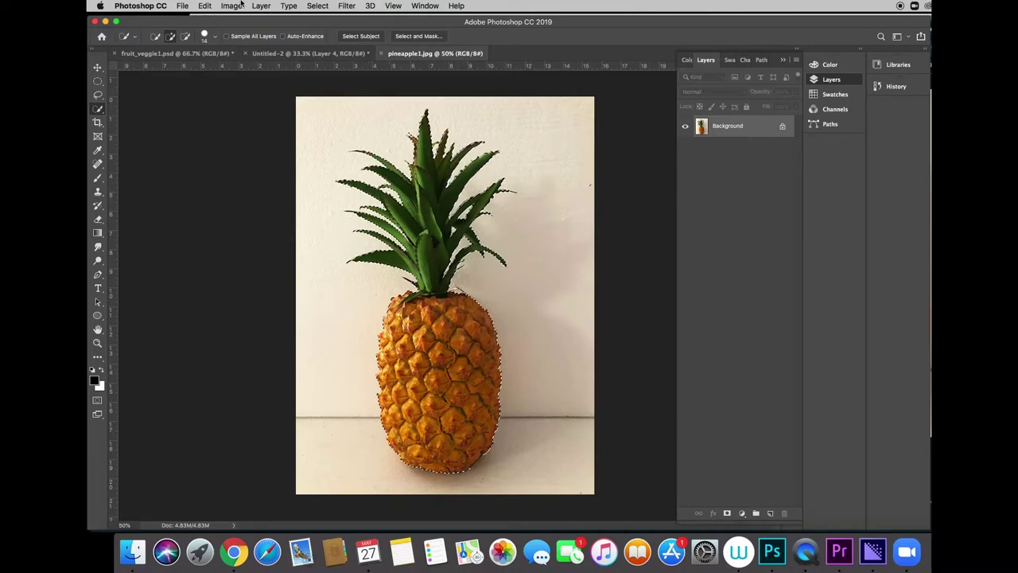
Step: Copy the selected pineapple, paste it into Untitled-2 as Layer 5, and drag it below the fruits
{"action": "left_click", "coordinate": [204, 6]}
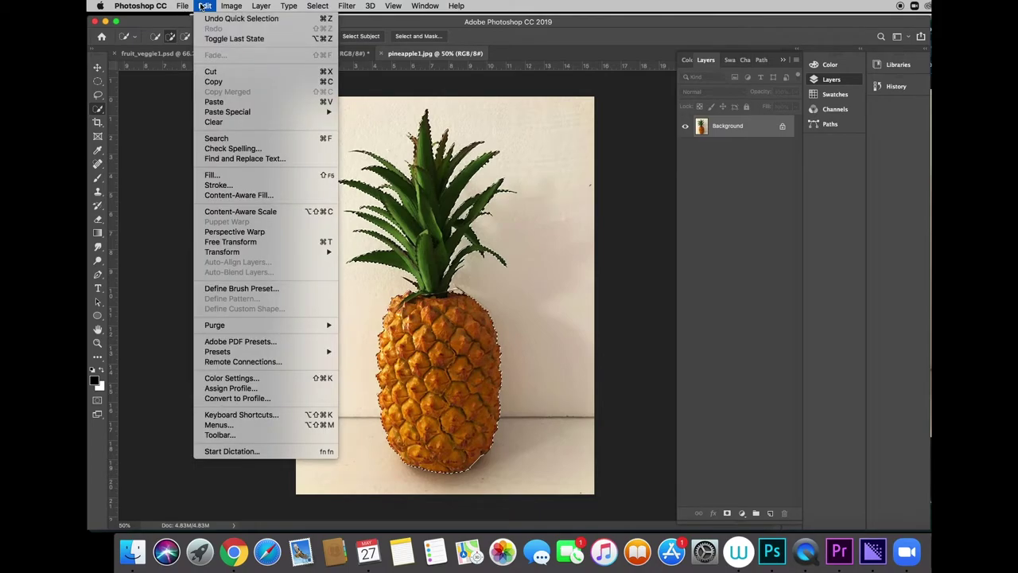
{"action": "left_click", "coordinate": [215, 82]}
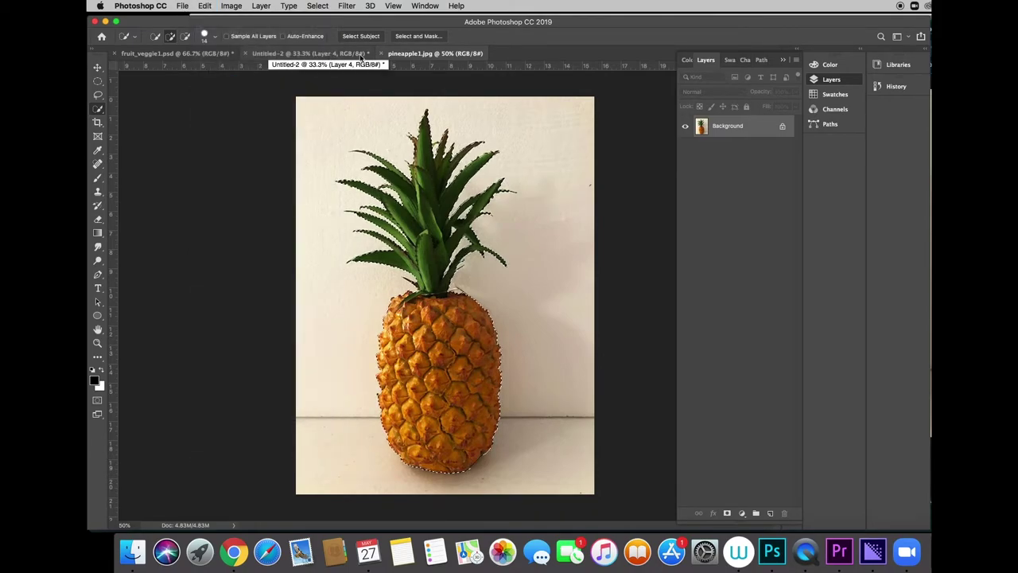
{"action": "left_click", "coordinate": [330, 55]}
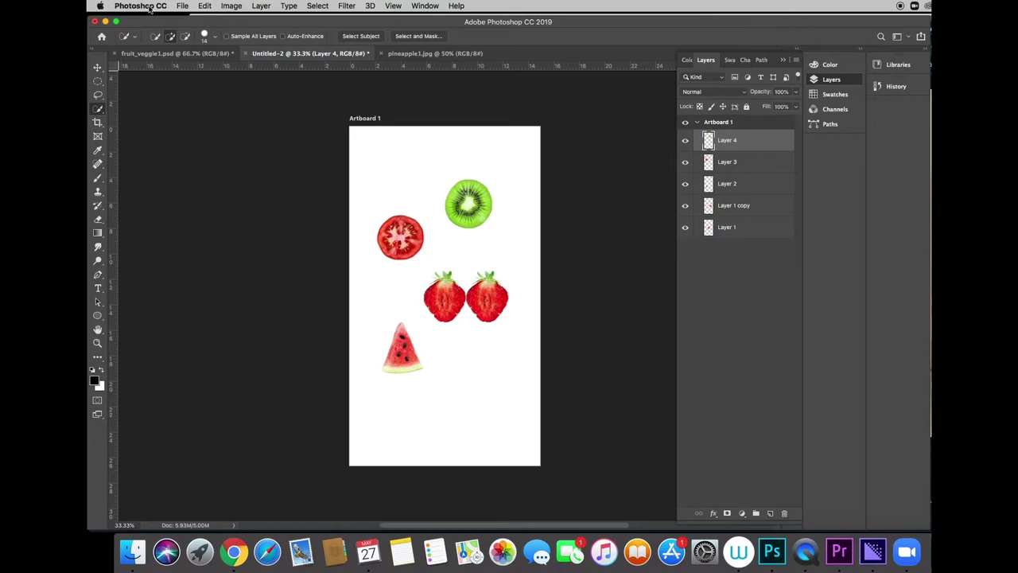
{"action": "left_click", "coordinate": [206, 6]}
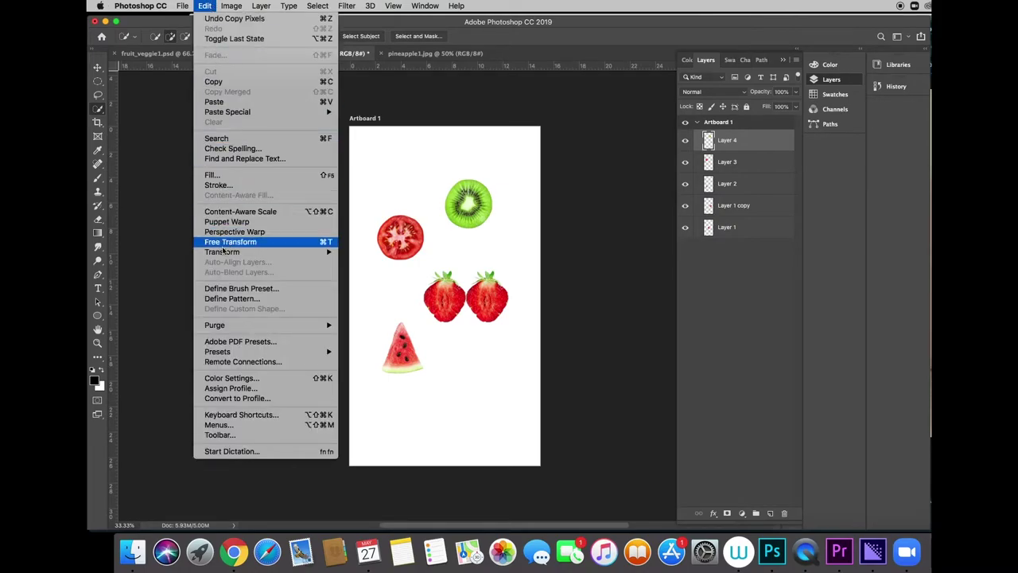
{"action": "left_click", "coordinate": [226, 101]}
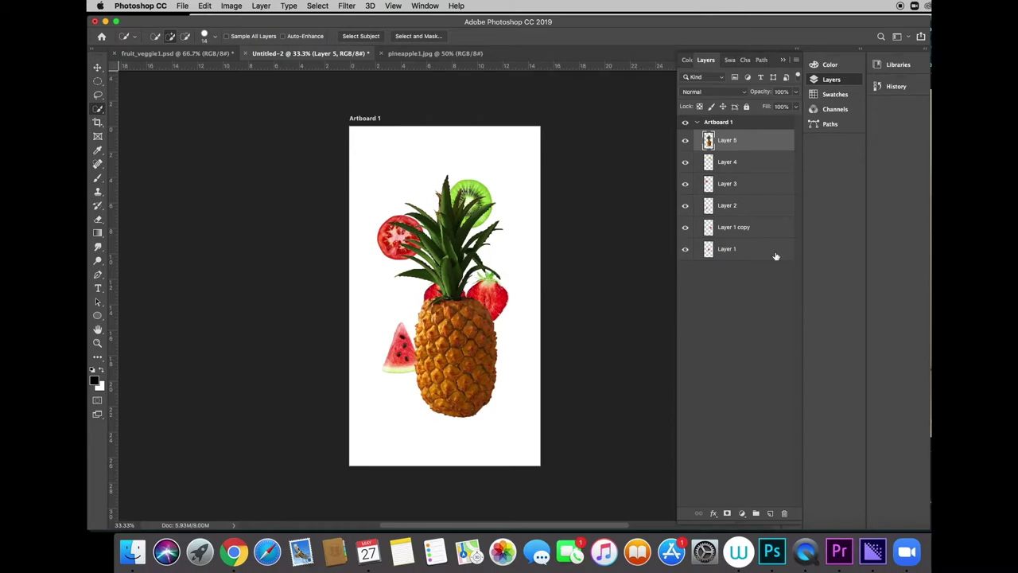
{"action": "left_click_drag", "start_coordinate": [769, 141], "coordinate": [768, 259]}
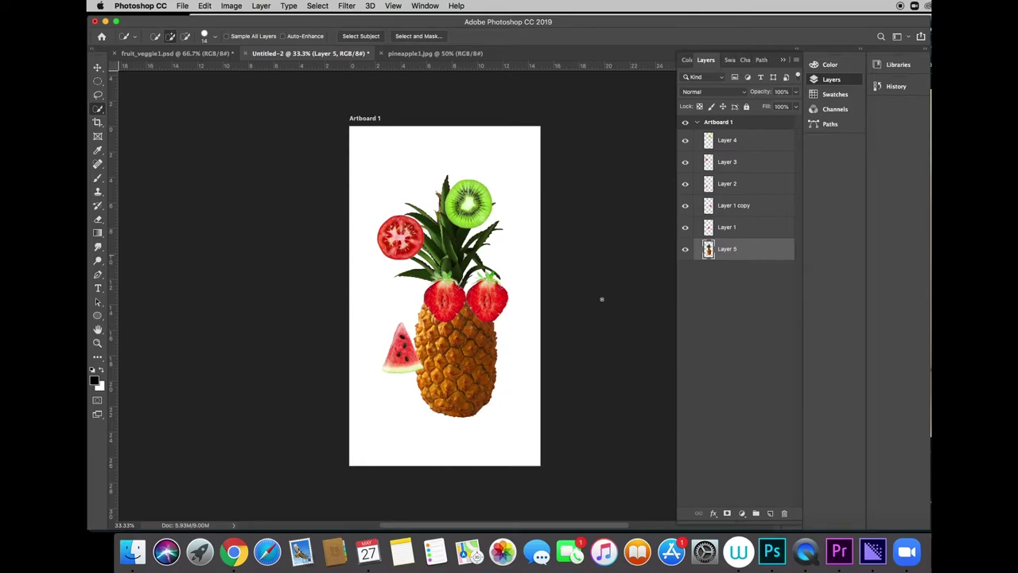
Step: Raise the pineapple with the Move tool and drag the kiwi (Layer 4) down onto its body
{"action": "left_click", "coordinate": [97, 68]}
{"action": "left_click_drag", "start_coordinate": [459, 379], "coordinate": [453, 334]}
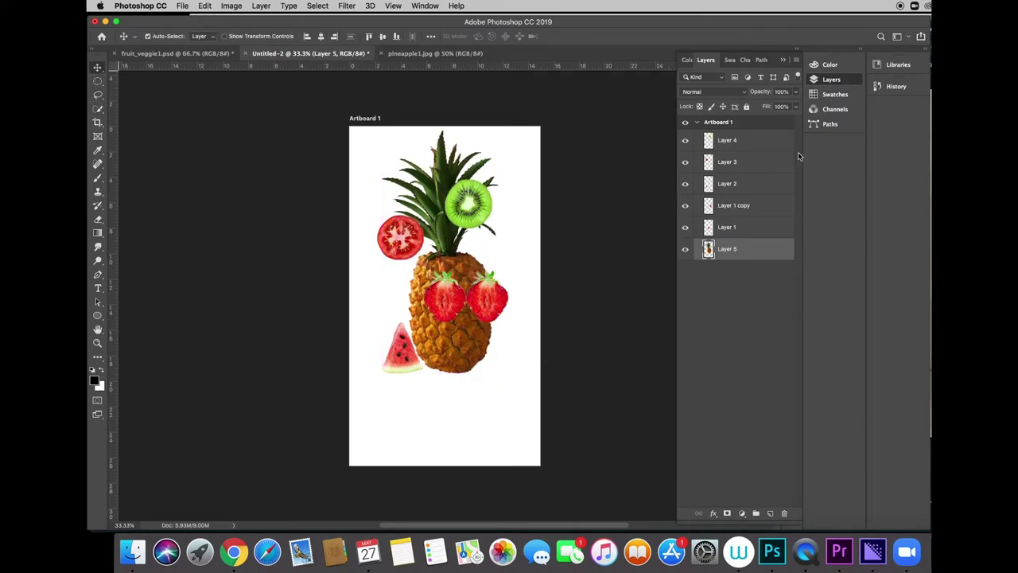
{"action": "left_click", "coordinate": [697, 146]}
{"action": "left_click", "coordinate": [686, 141]}
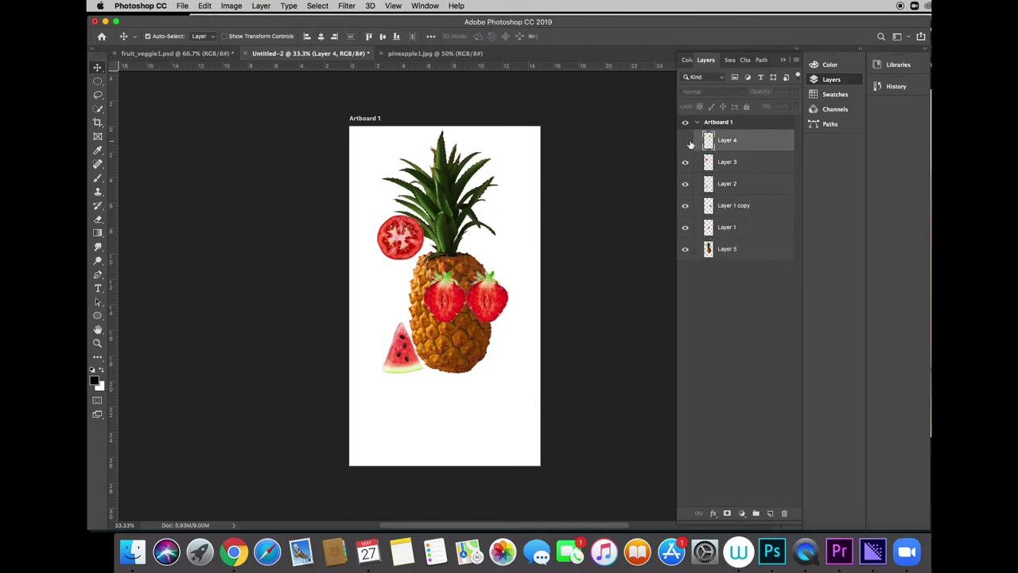
{"action": "left_click", "coordinate": [686, 141]}
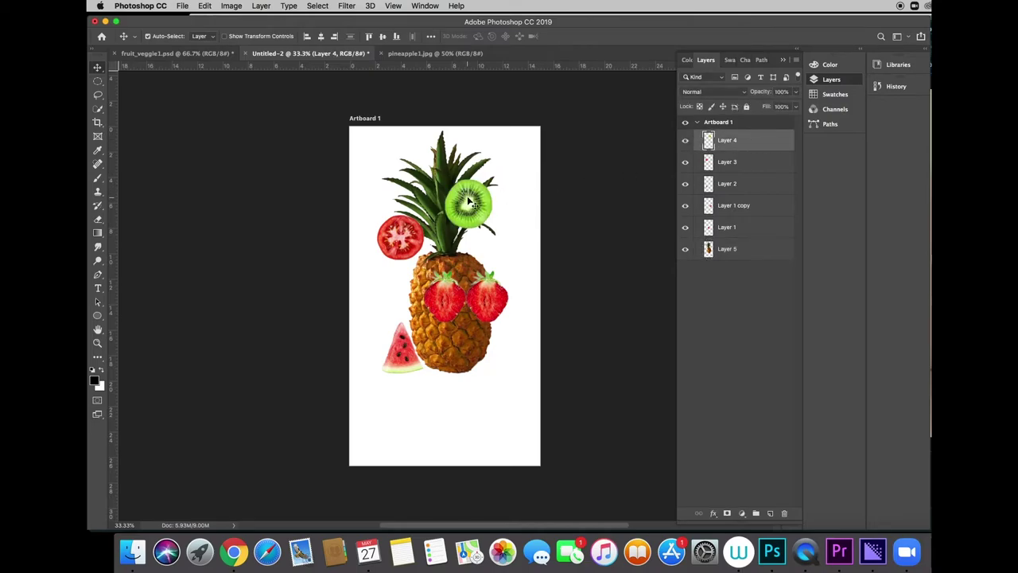
{"action": "left_click_drag", "start_coordinate": [469, 203], "coordinate": [434, 284]}
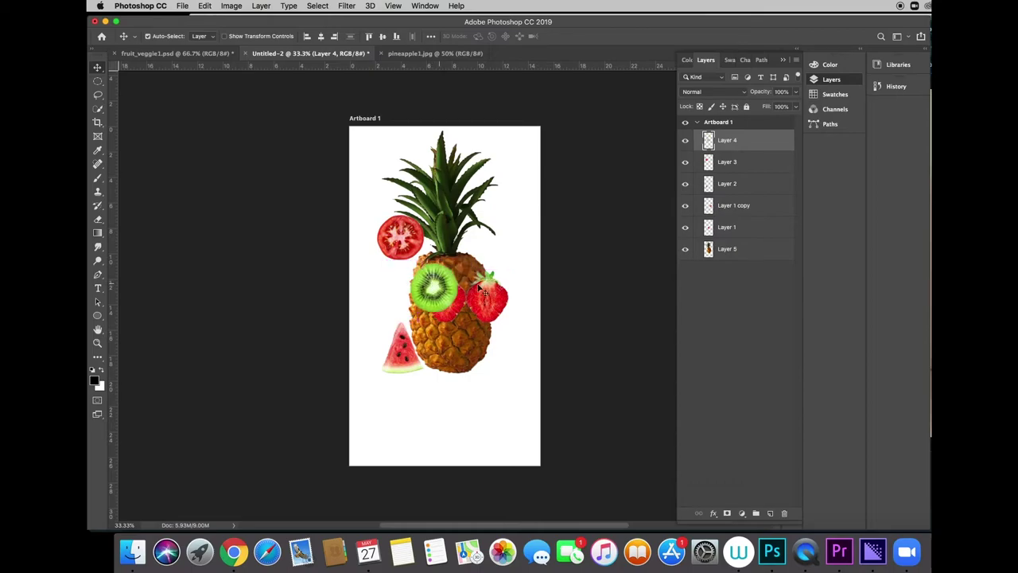
{"action": "left_click", "coordinate": [759, 235]}
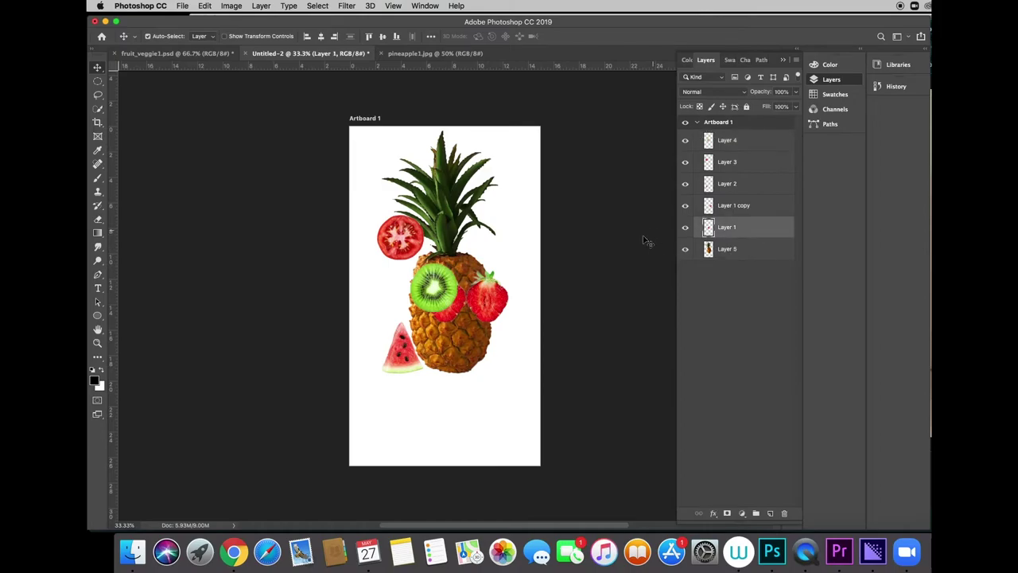
Step: Move the right strawberry out and behind the pineapple, and the left strawberry to its left side
{"action": "left_click_drag", "start_coordinate": [498, 301], "coordinate": [511, 327]}
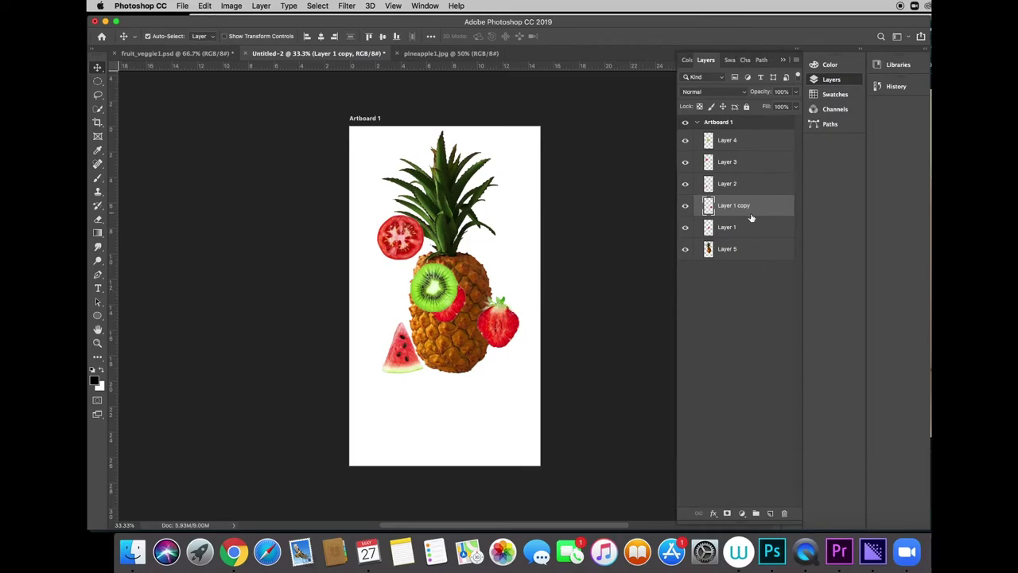
{"action": "left_click_drag", "start_coordinate": [761, 207], "coordinate": [758, 260]}
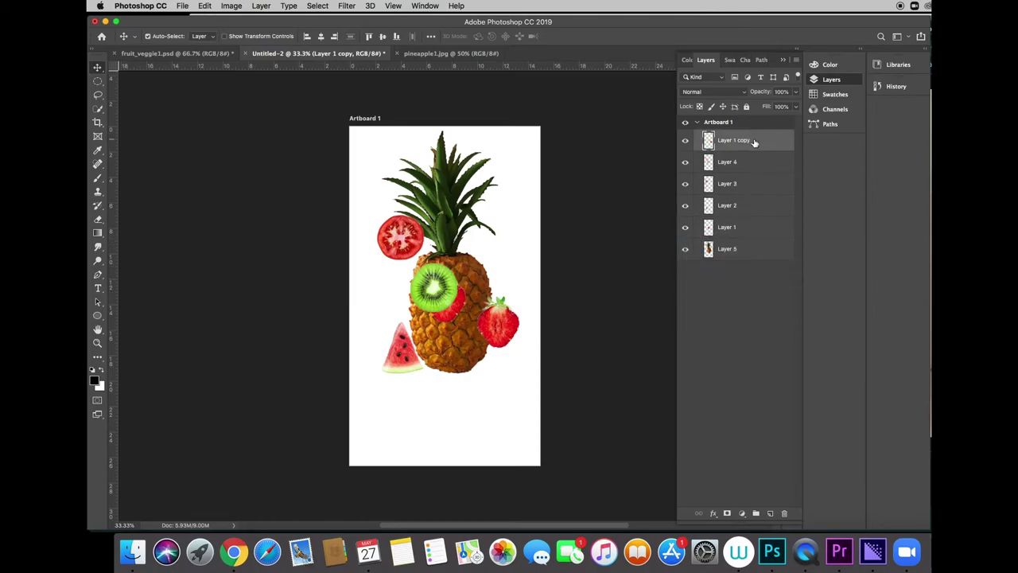
{"action": "left_click_drag", "start_coordinate": [750, 140], "coordinate": [740, 259]}
{"action": "left_click_drag", "start_coordinate": [513, 317], "coordinate": [501, 313]}
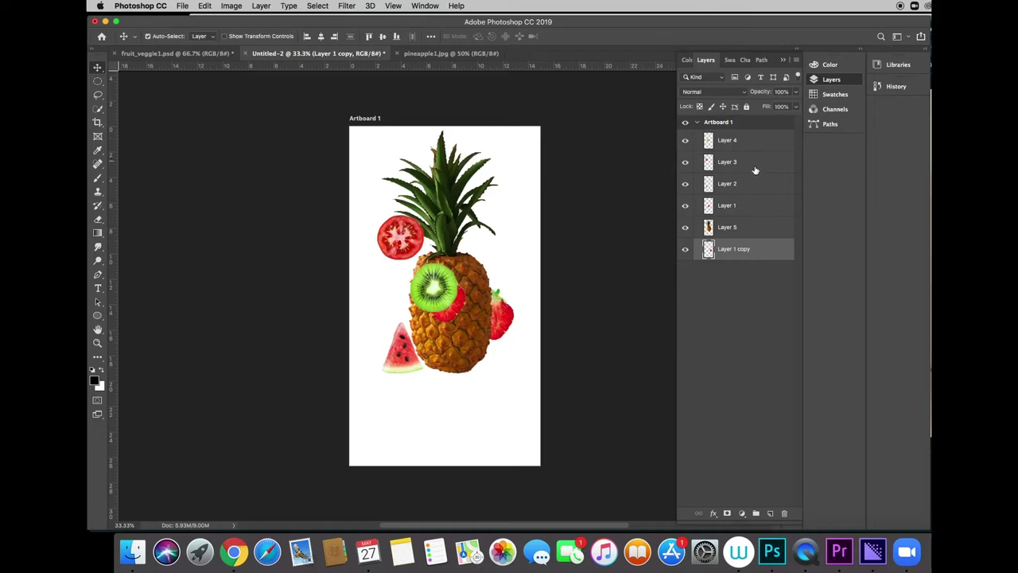
{"action": "left_click", "coordinate": [750, 208]}
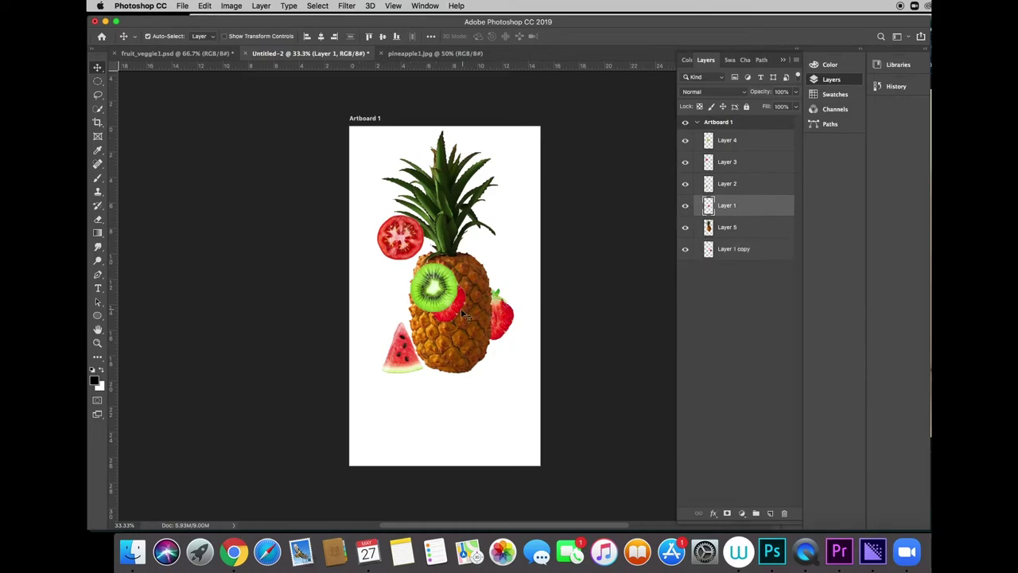
{"action": "left_click_drag", "start_coordinate": [460, 315], "coordinate": [411, 322]}
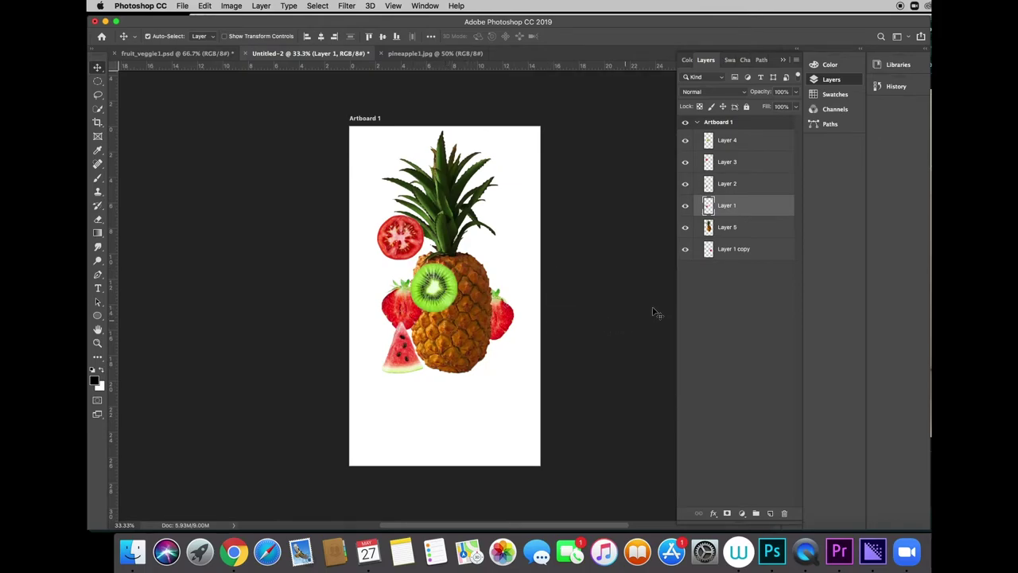
{"action": "left_click", "coordinate": [752, 145]}
Step: Free Transform the kiwi down to 72.39% on the pineapple's upper left and commit
{"action": "left_click", "coordinate": [685, 141]}
{"action": "left_click", "coordinate": [684, 140]}
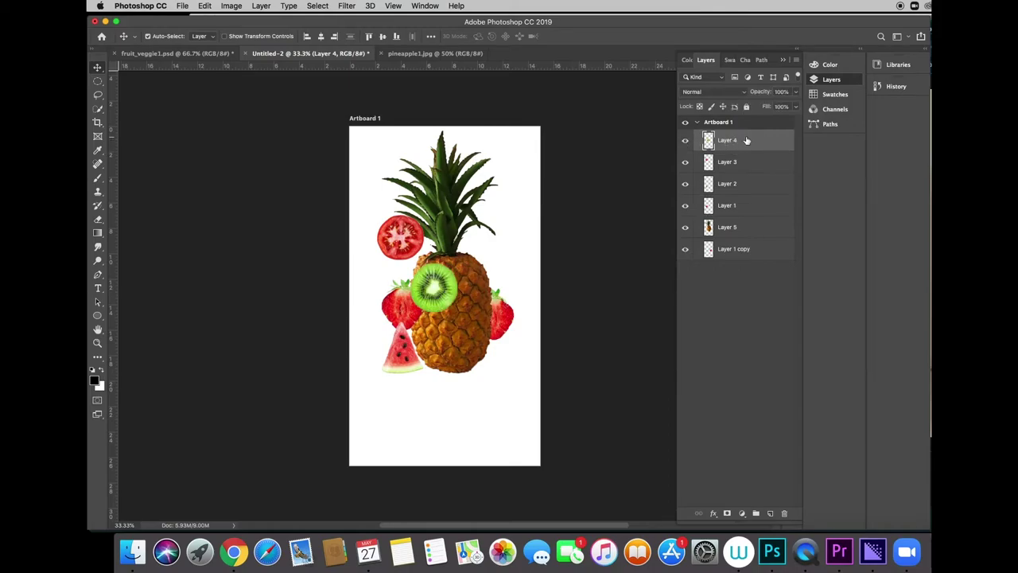
{"action": "left_click", "coordinate": [206, 6]}
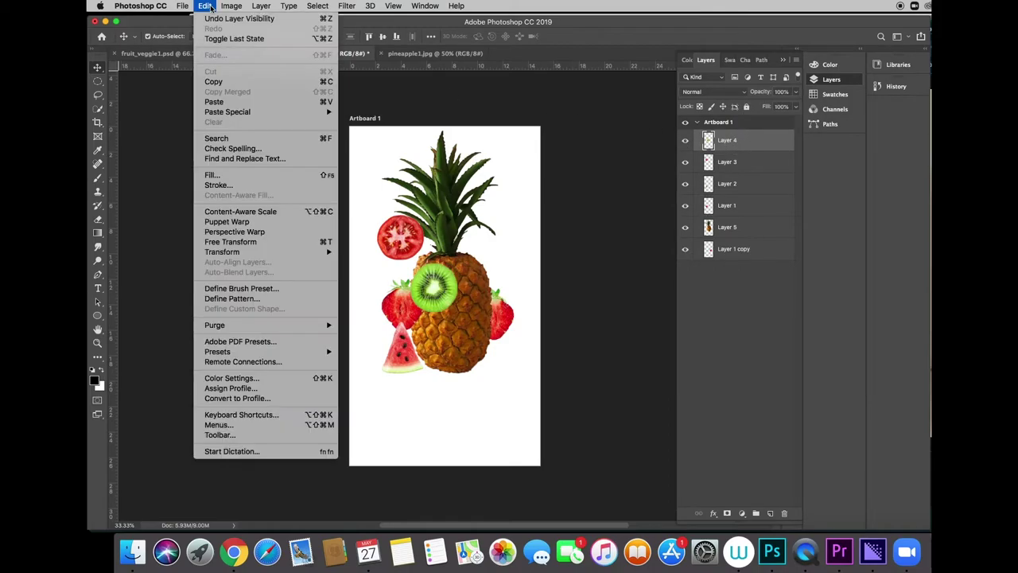
{"action": "mouse_move", "coordinate": [244, 252]}
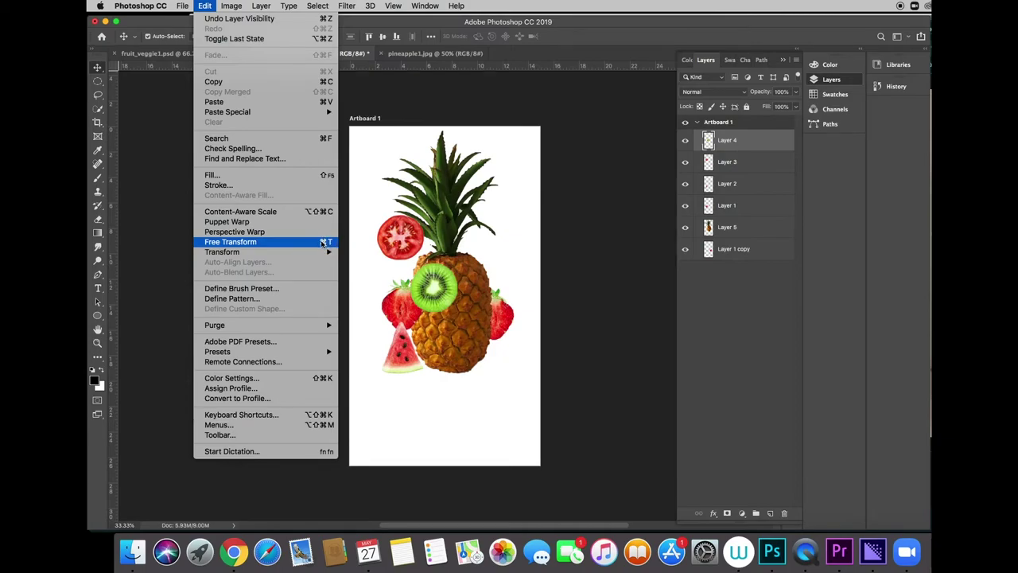
{"action": "mouse_move", "coordinate": [315, 252]}
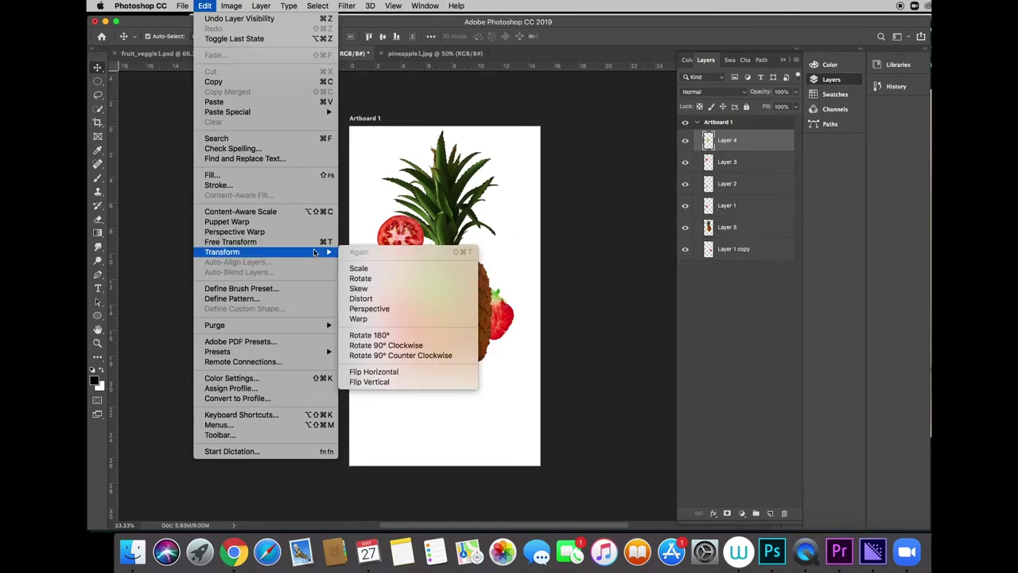
{"action": "left_click", "coordinate": [359, 268]}
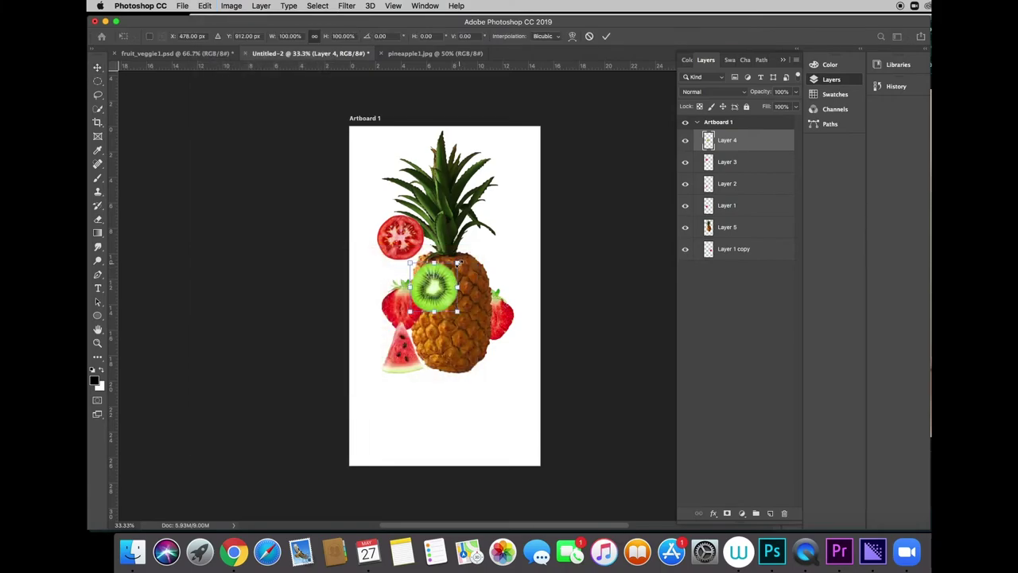
{"action": "left_click_drag", "start_coordinate": [459, 263], "coordinate": [433, 296]}
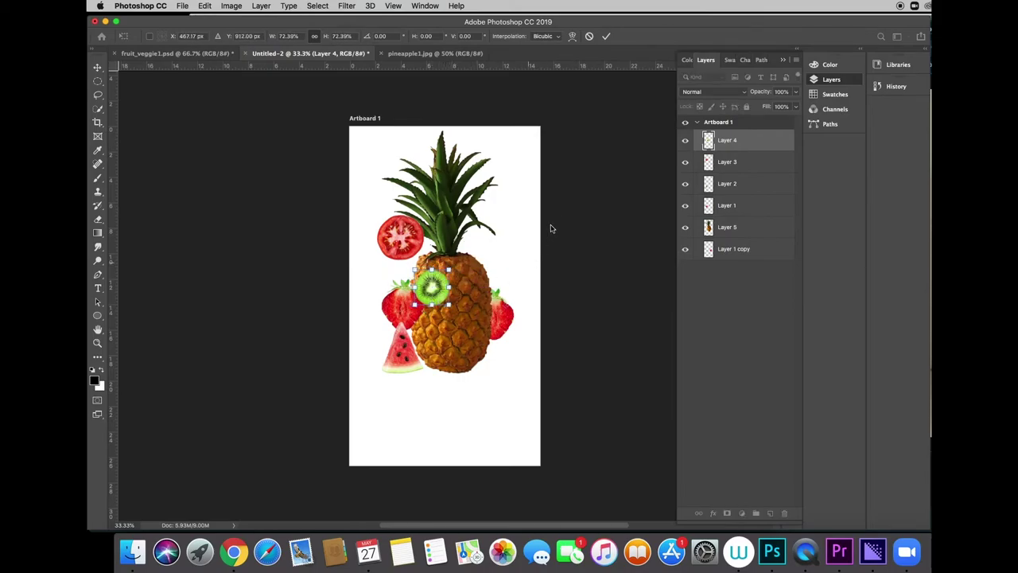
{"action": "left_click", "coordinate": [605, 38]}
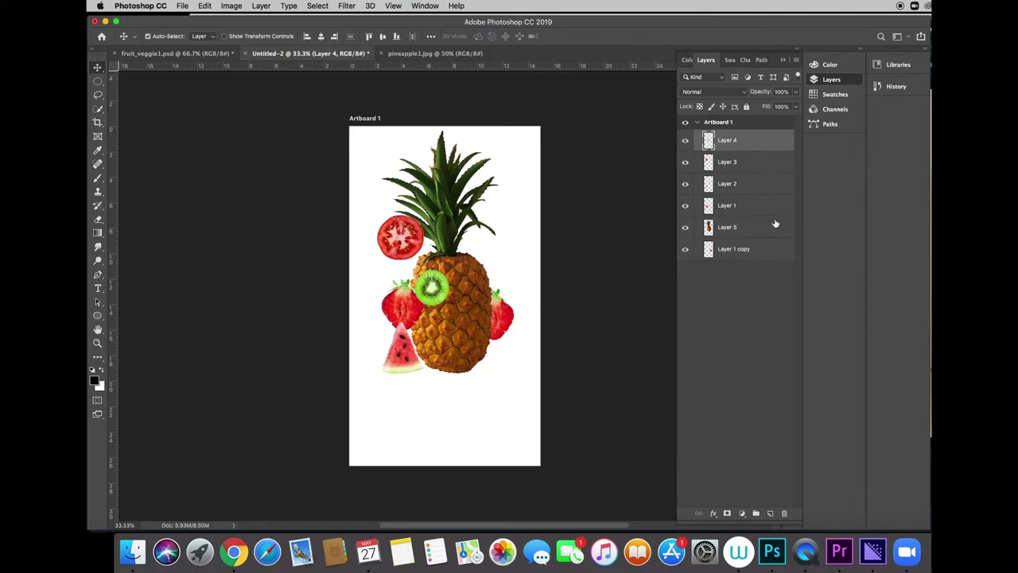
Step: Move the tomato slice onto the lower pineapple, then marquee its top half, drag it away and delete it
{"action": "left_click", "coordinate": [743, 165]}
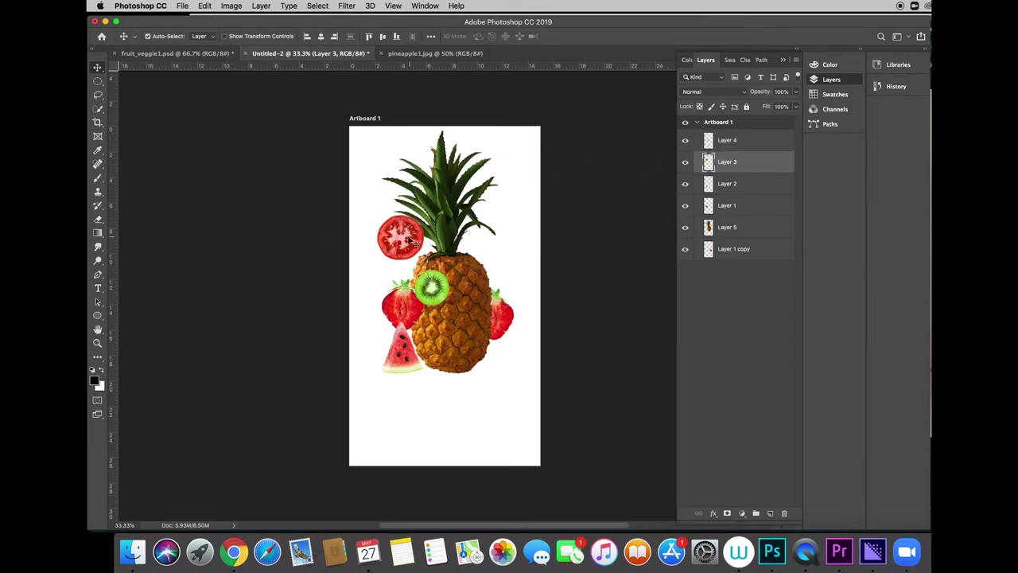
{"action": "left_click_drag", "start_coordinate": [412, 250], "coordinate": [453, 343]}
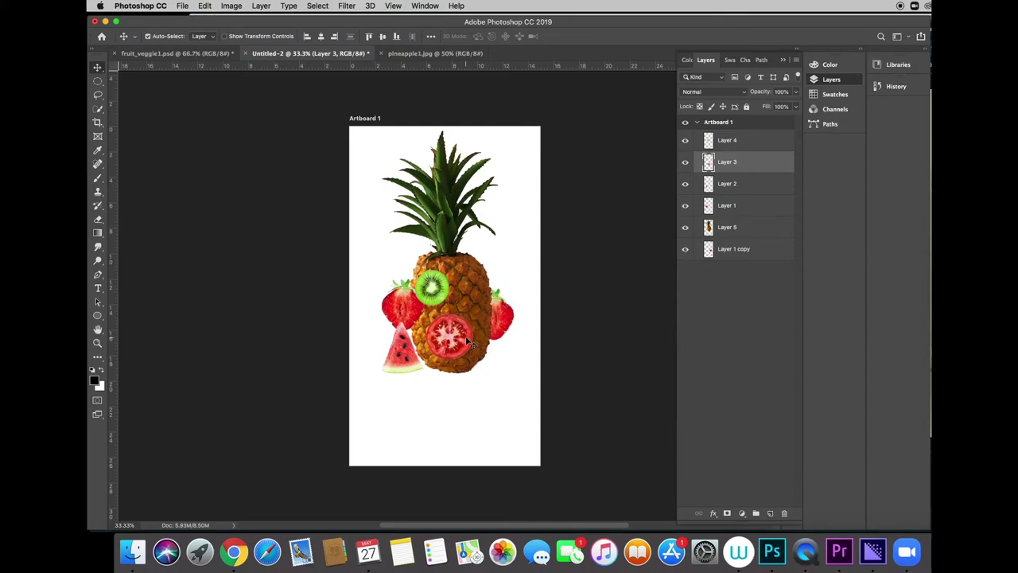
{"action": "left_click", "coordinate": [97, 81]}
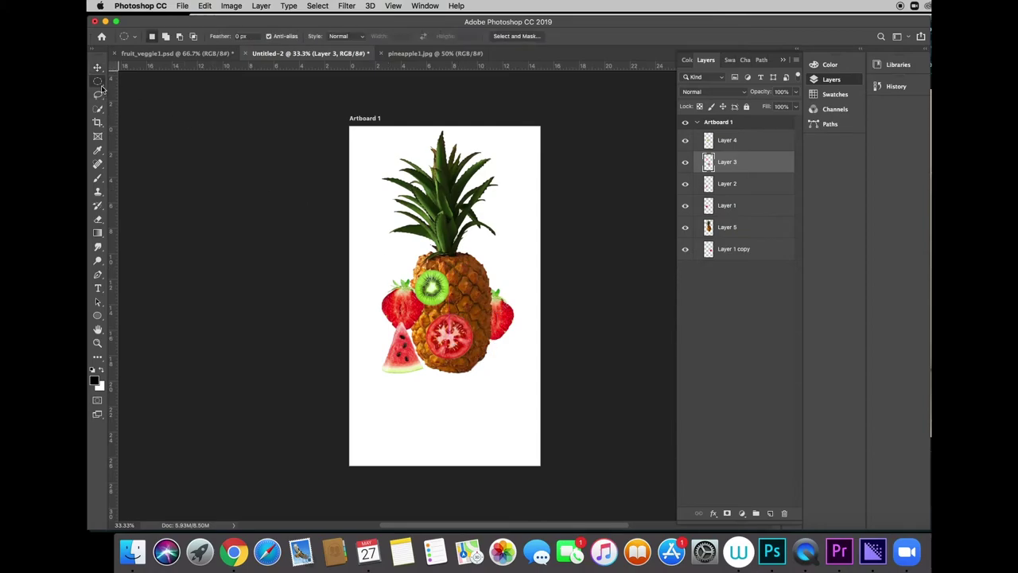
{"action": "left_click", "coordinate": [150, 82]}
{"action": "left_click_drag", "start_coordinate": [416, 312], "coordinate": [480, 336]}
{"action": "left_click", "coordinate": [98, 67]}
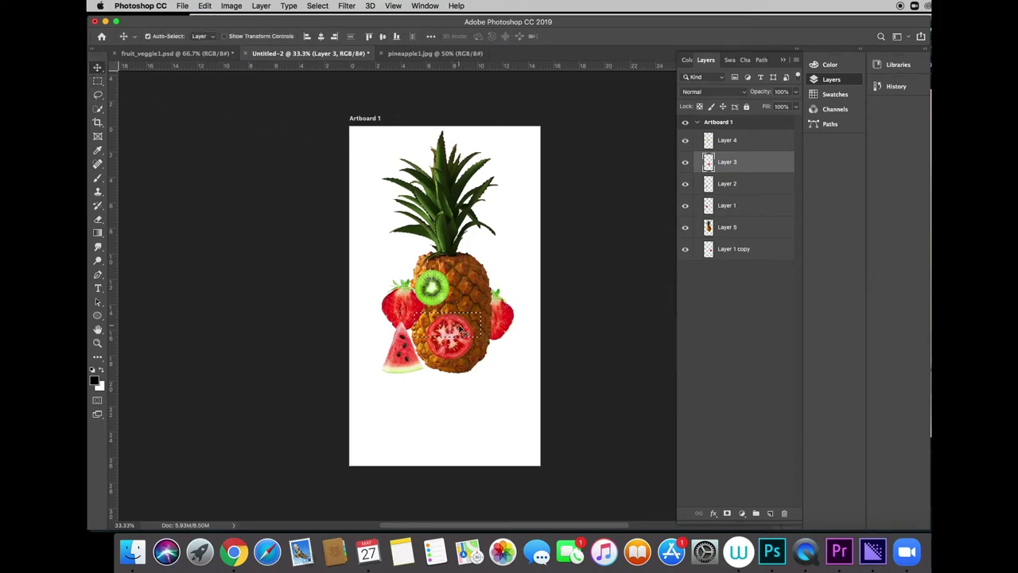
{"action": "left_click_drag", "start_coordinate": [460, 329], "coordinate": [482, 420]}
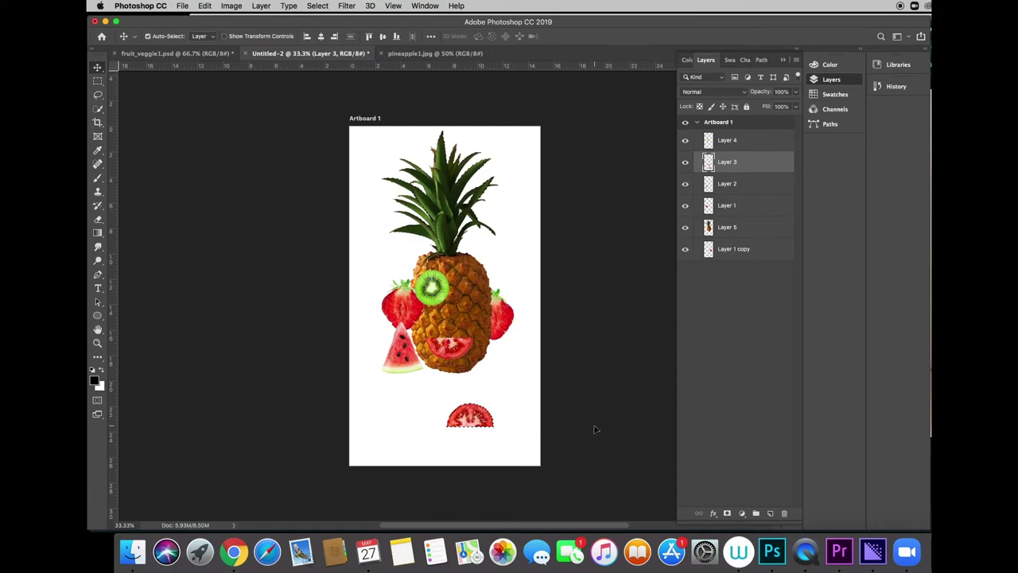
{"action": "key", "text": "Delete"}
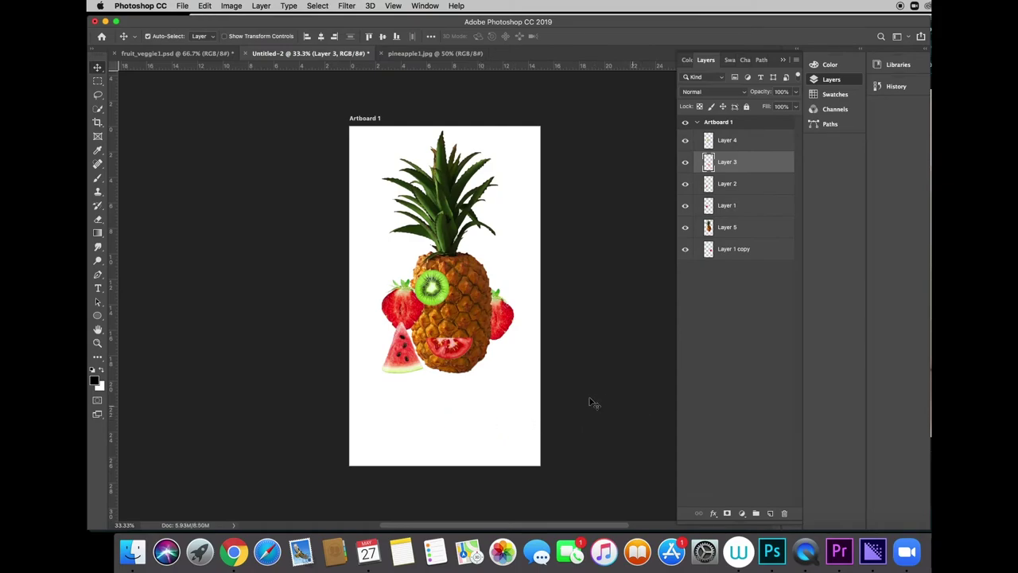
{"action": "left_click", "coordinate": [754, 149]}
Step: Duplicate the kiwi eye layer (Layer 4) as Layer 4 copy
{"action": "left_click", "coordinate": [687, 141]}
{"action": "left_click", "coordinate": [687, 141]}
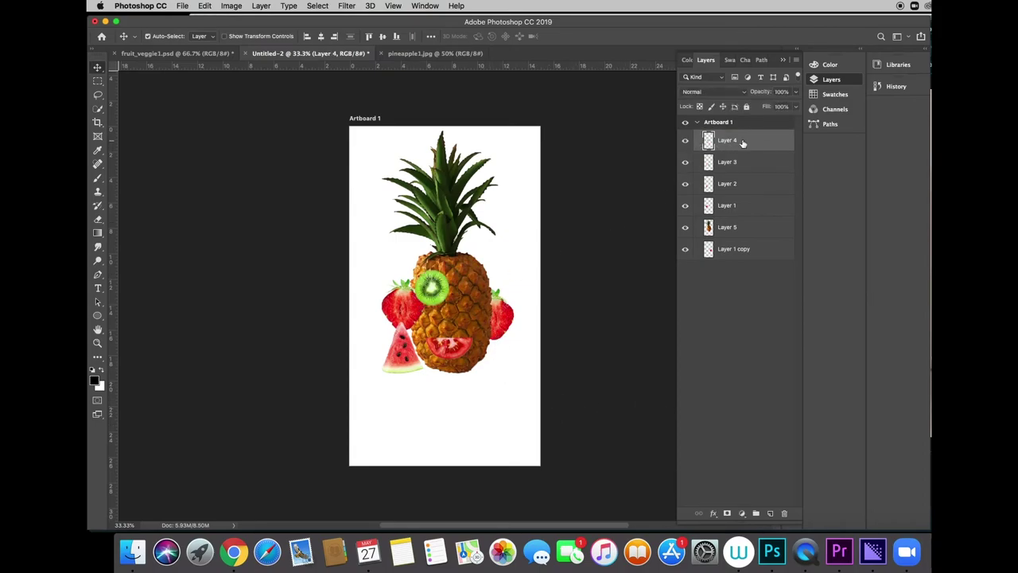
{"action": "right_click", "coordinate": [747, 142]}
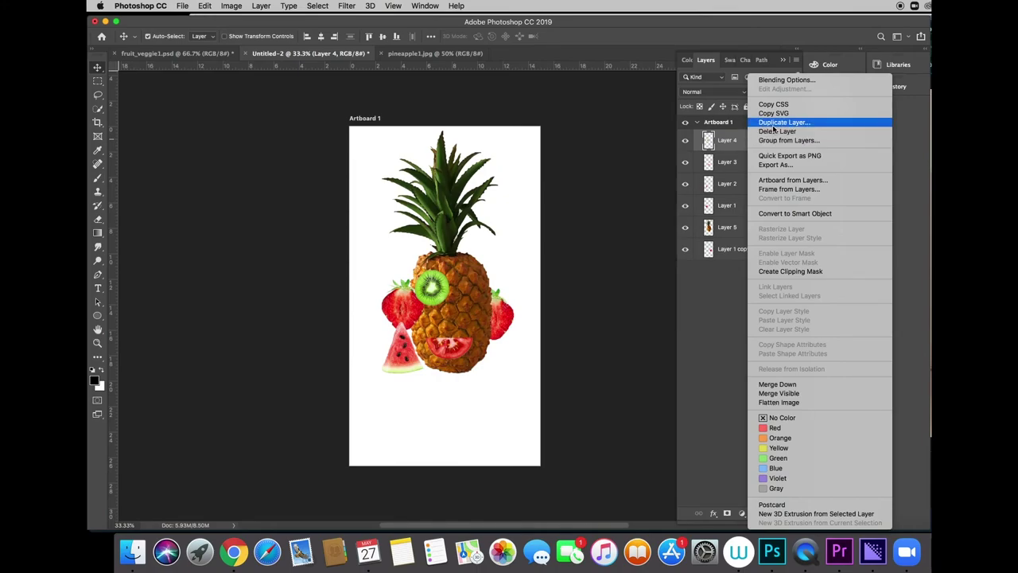
{"action": "left_click", "coordinate": [773, 123]}
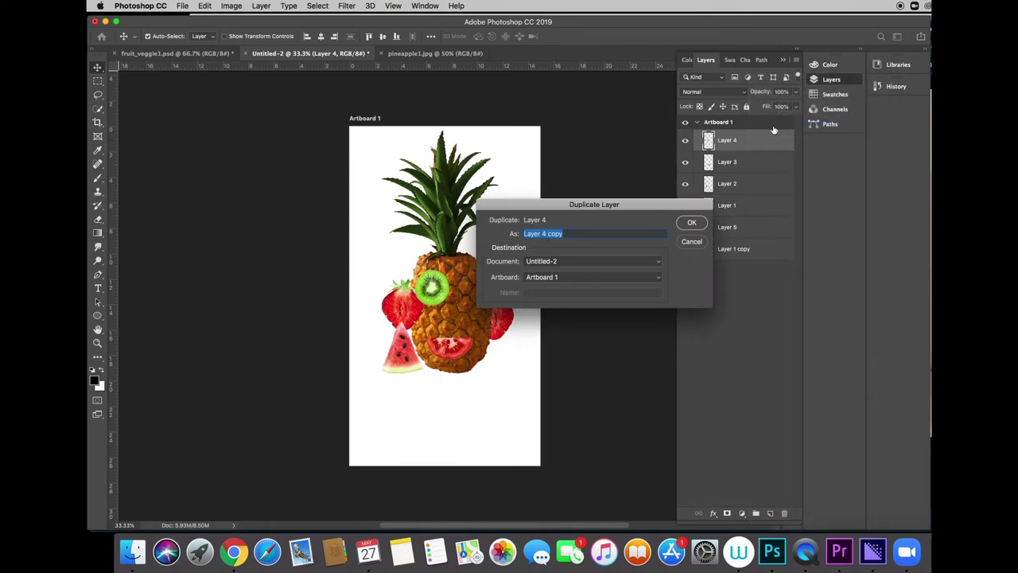
{"action": "key", "text": "Return"}
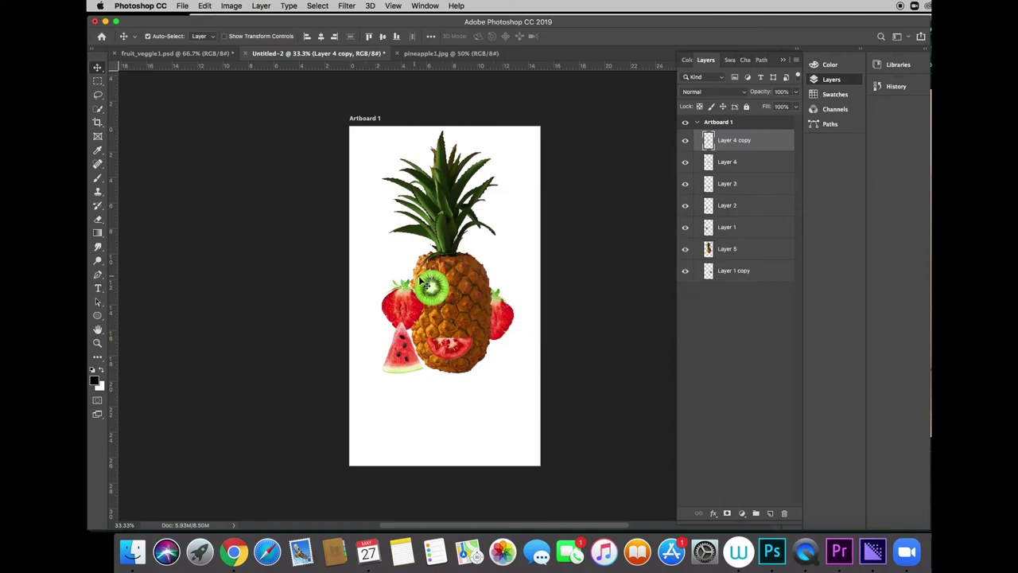
Step: Move the kiwi copy to the right eye position and the watermelon slice below the face
{"action": "left_click_drag", "start_coordinate": [428, 285], "coordinate": [468, 288]}
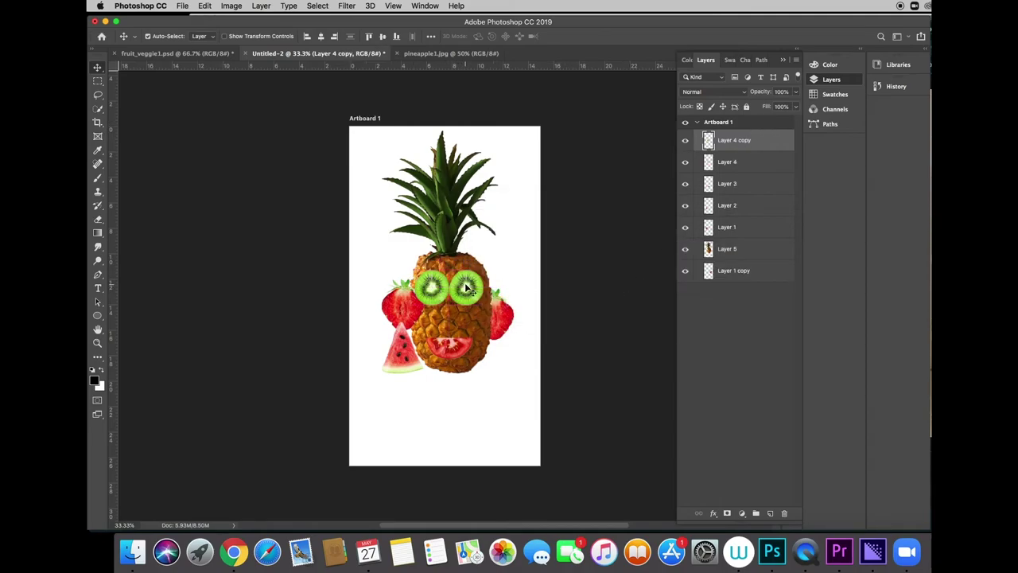
{"action": "left_click_drag", "start_coordinate": [459, 350], "coordinate": [461, 351]}
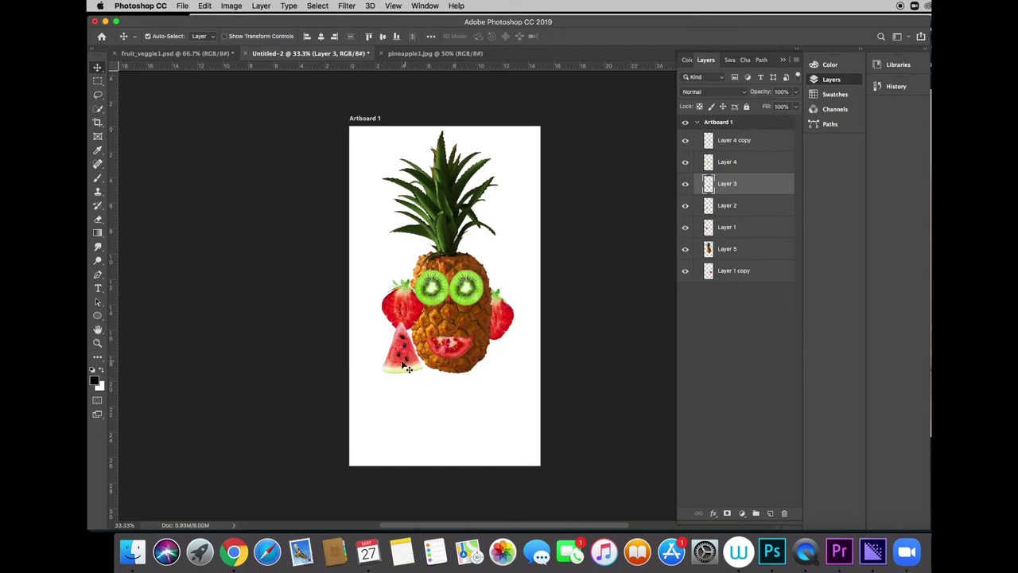
{"action": "left_click_drag", "start_coordinate": [407, 368], "coordinate": [436, 439]}
Step: Scale the watermelon slice to about 48% and commit it as the nose between the kiwi eyes
{"action": "key", "text": "super+t"}
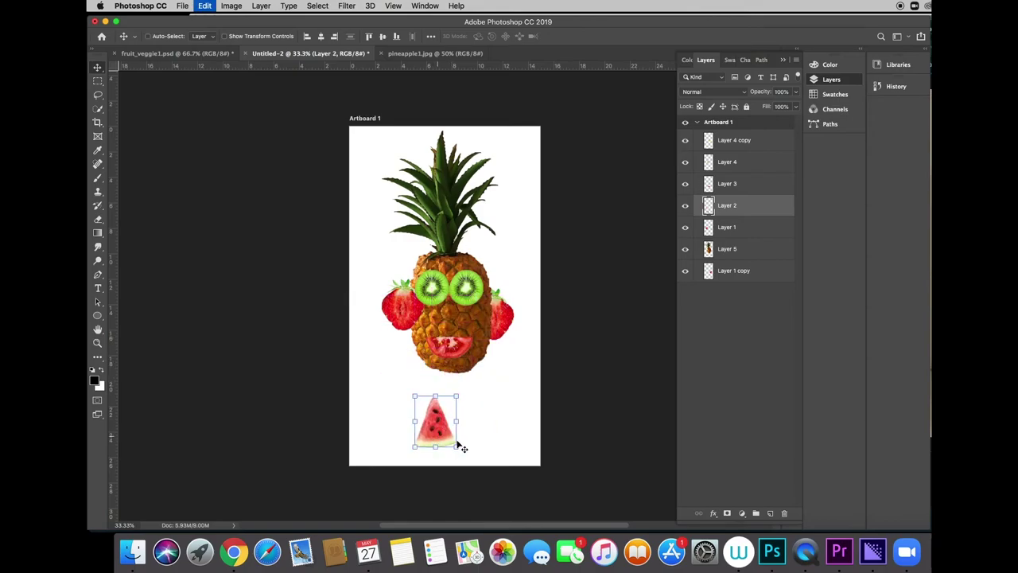
{"action": "left_click_drag", "start_coordinate": [455, 395], "coordinate": [450, 319]}
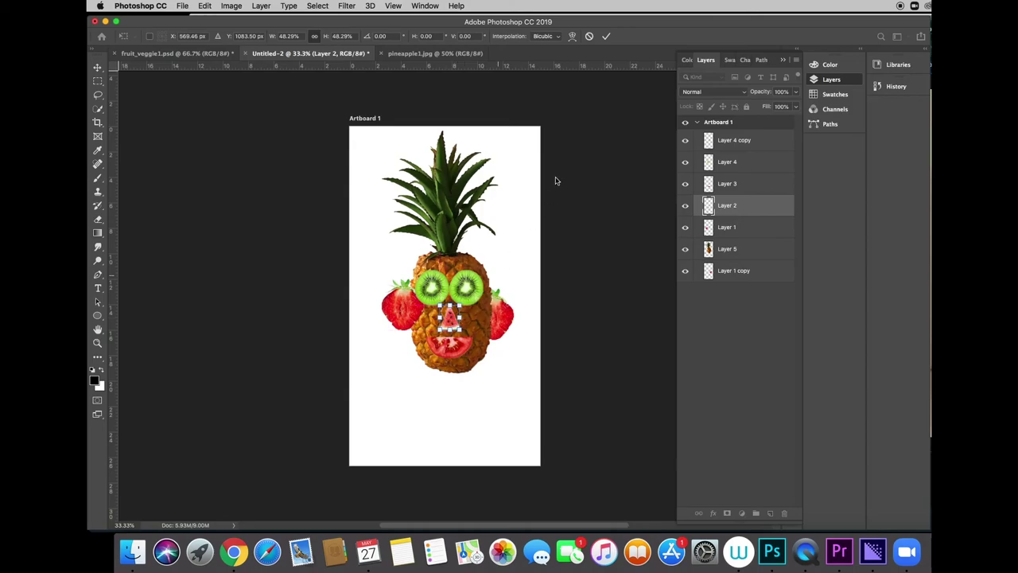
{"action": "left_click", "coordinate": [607, 37]}
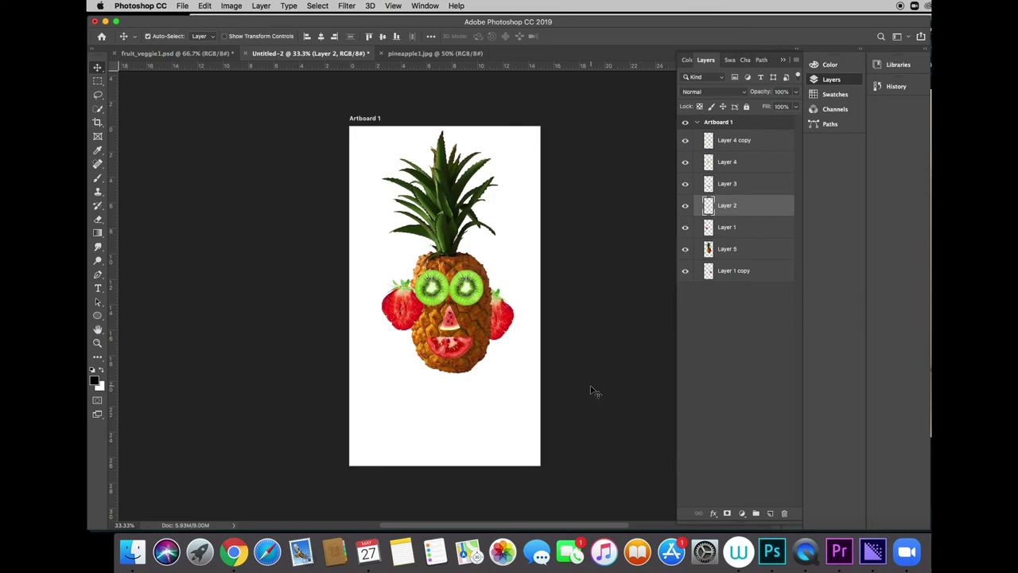
{"action": "left_click", "coordinate": [179, 5]}
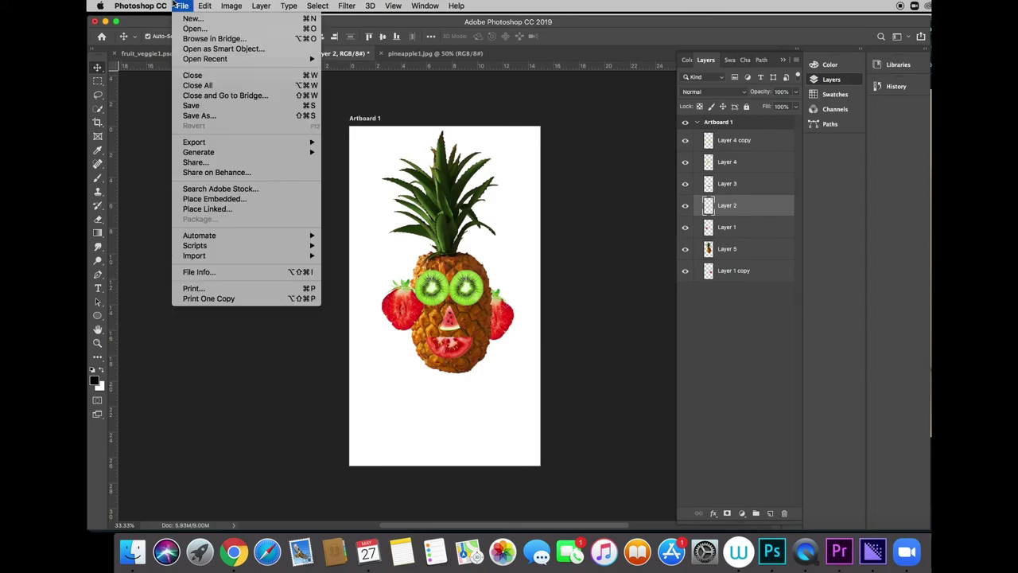
Step: Save the portrait as fruithead.psd, accepting the maximize compatibility option
{"action": "left_click", "coordinate": [200, 116]}
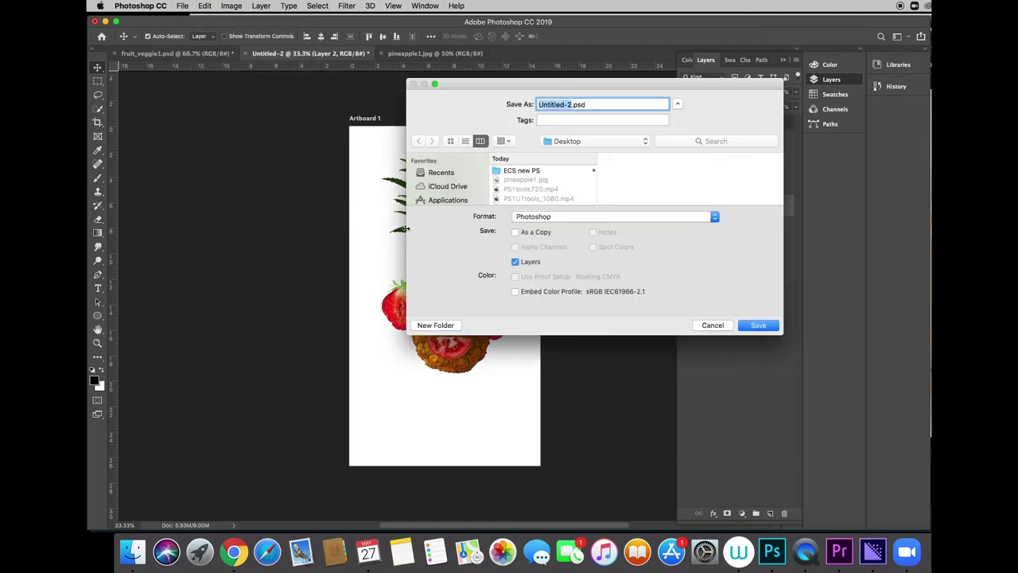
{"action": "type", "text": "frui"}
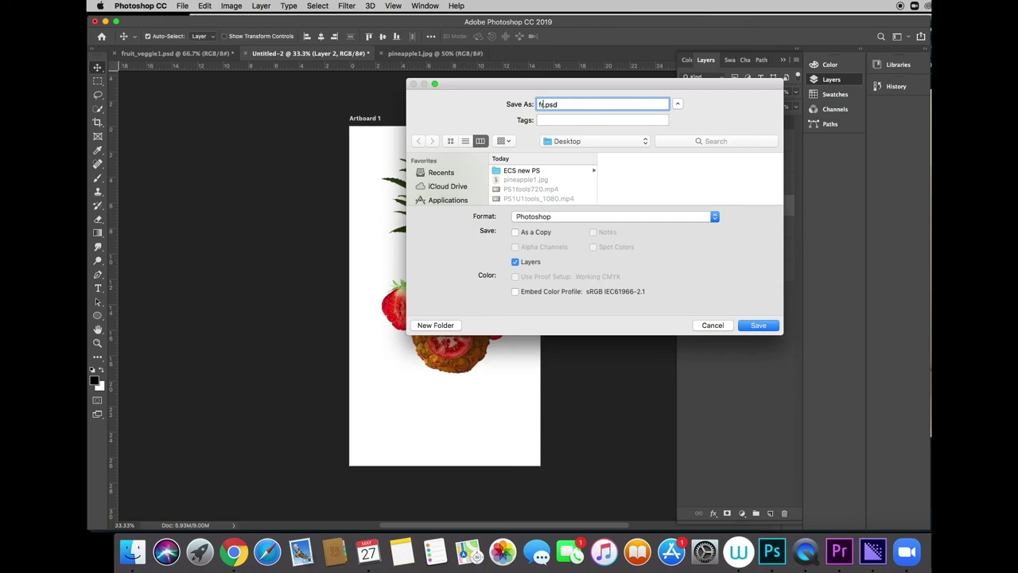
{"action": "key", "text": "BackSpace"}
{"action": "type", "text": "ithead"}
{"action": "left_click", "coordinate": [759, 326]}
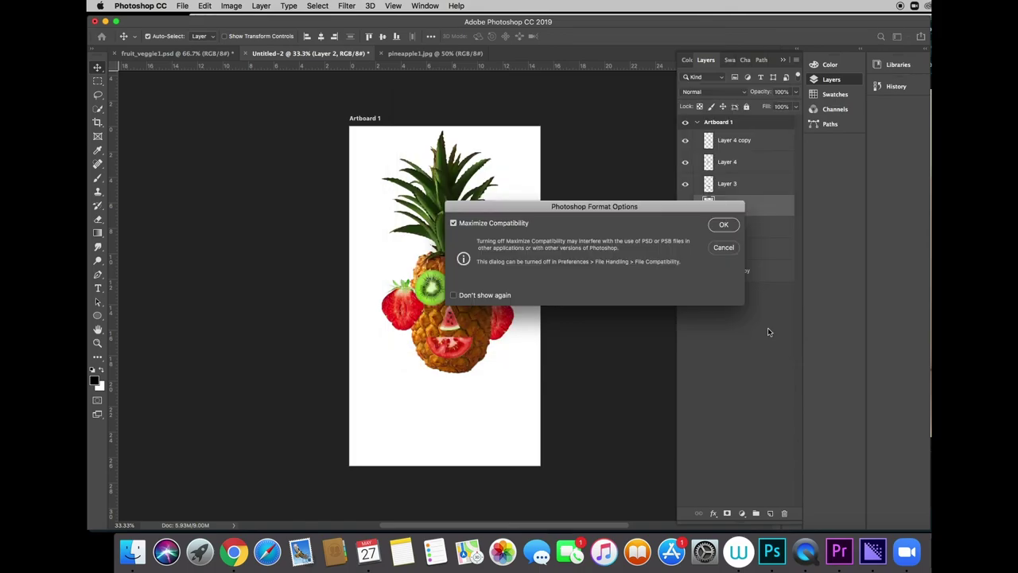
{"action": "left_click", "coordinate": [730, 225]}
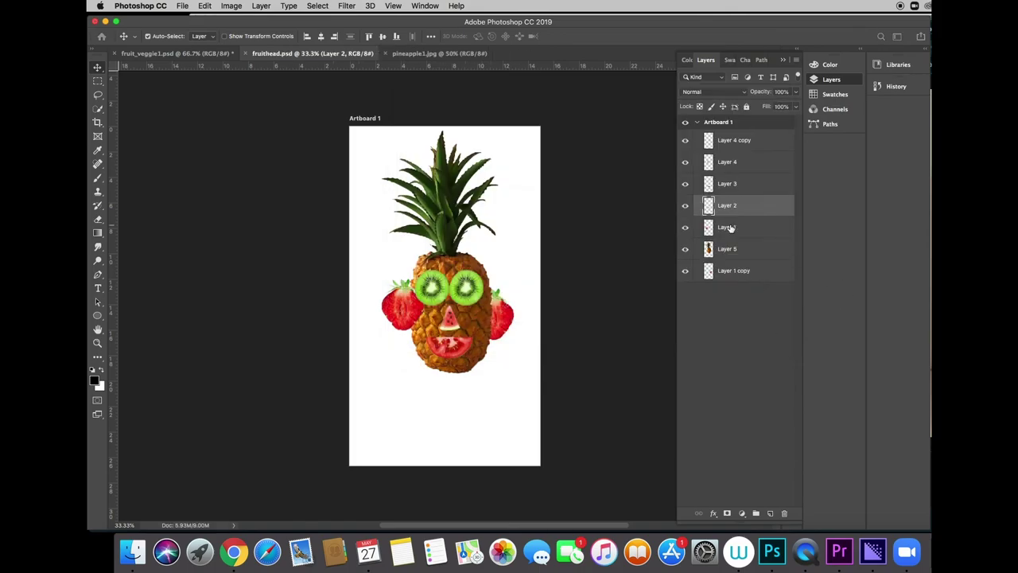